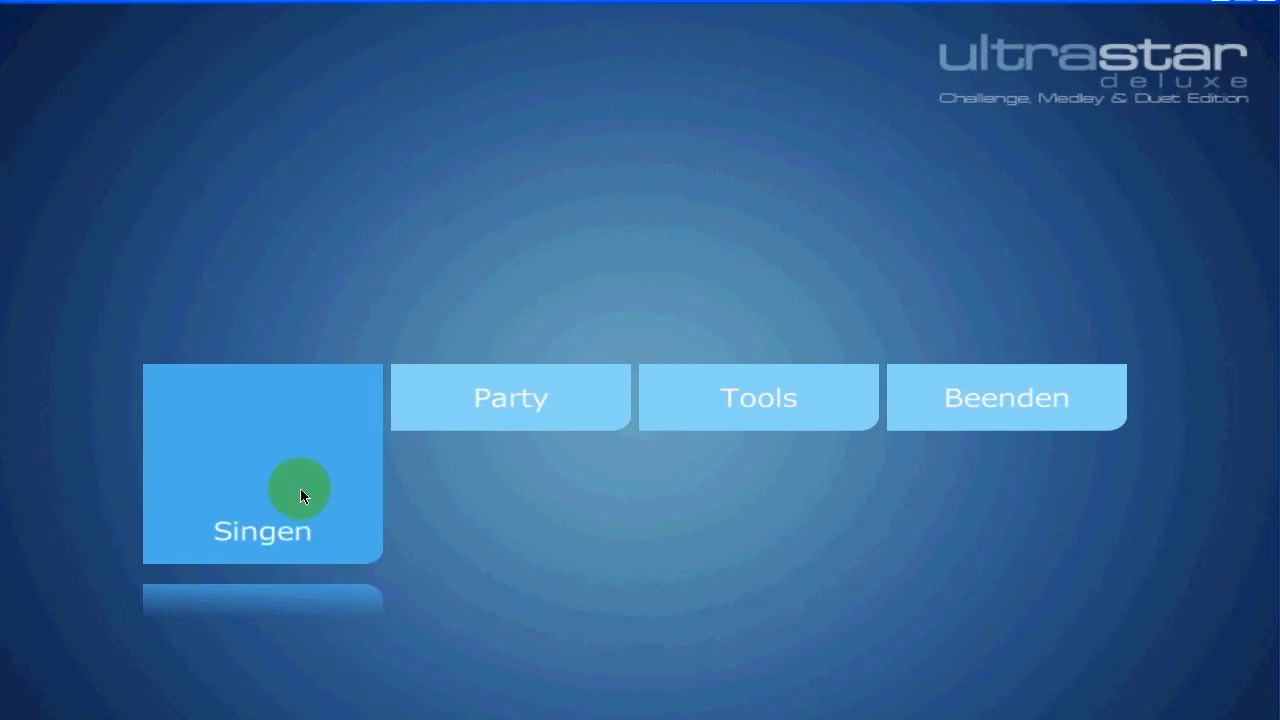
Step: Enter singing mode with the existing player name and open the song Drift Away in the song editor
{"action": "key", "text": "Return"}
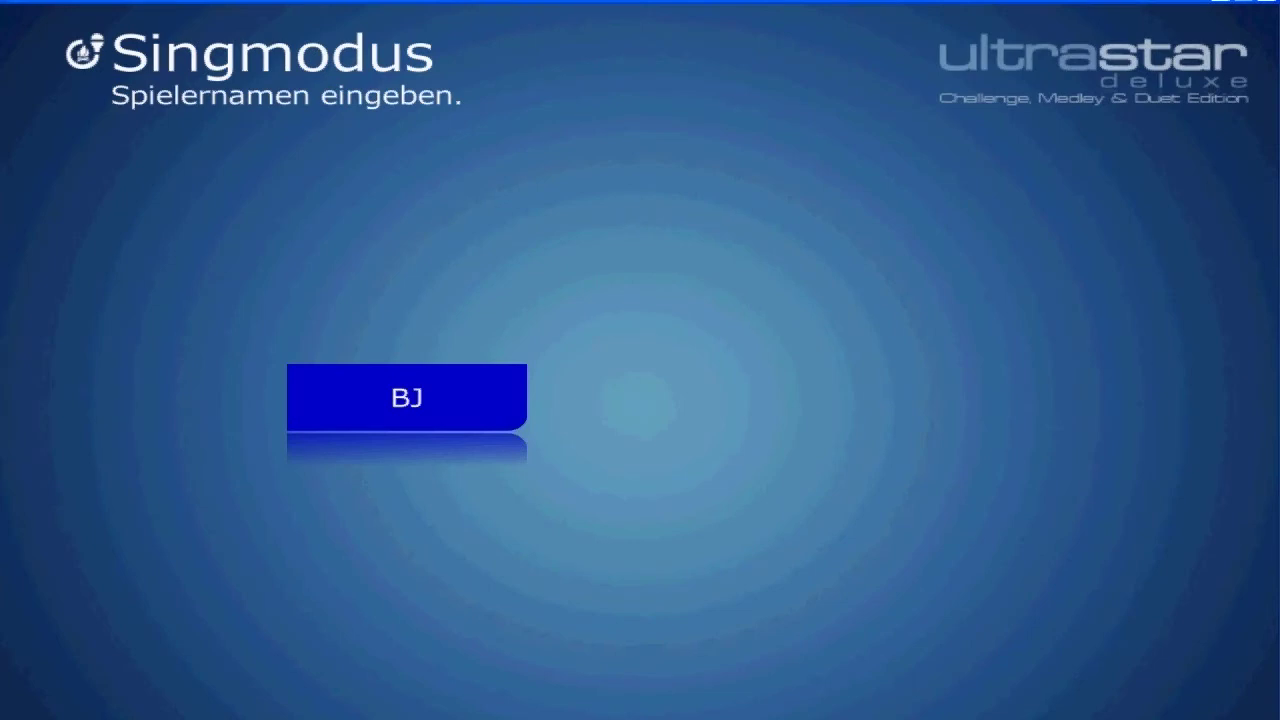
{"action": "key", "text": "Return"}
{"action": "key", "text": "Return"}
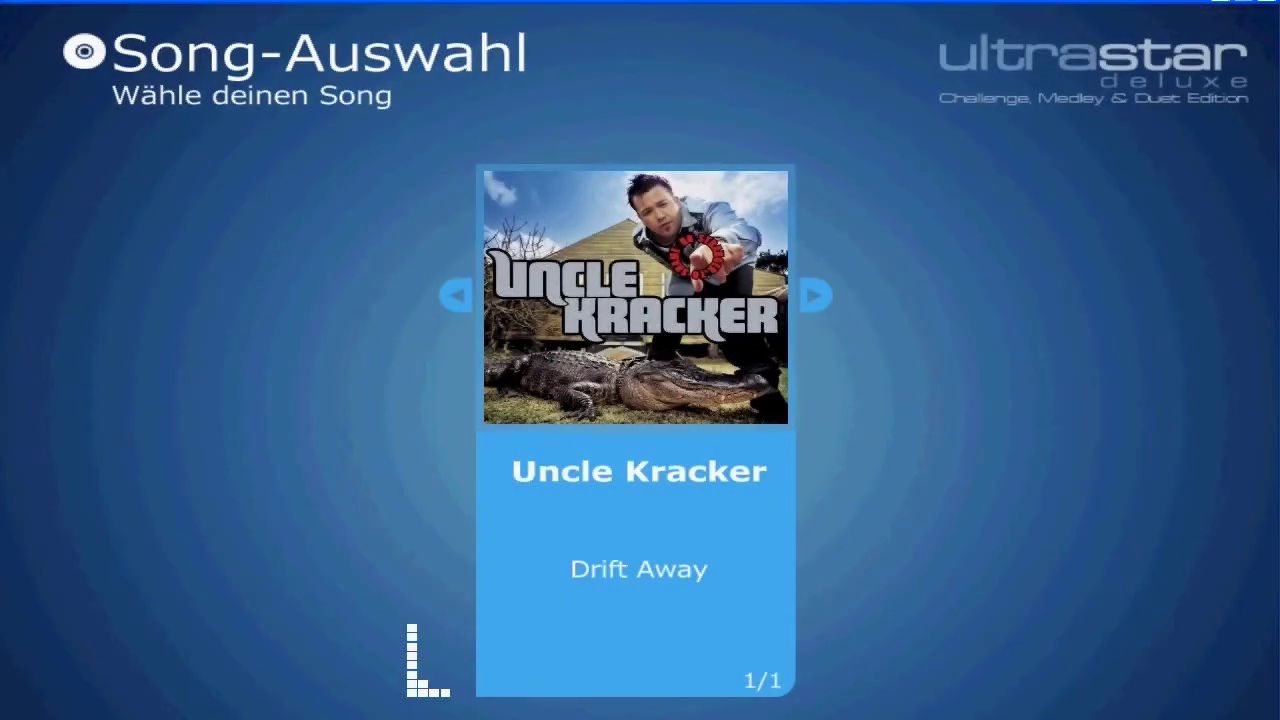
{"action": "key", "text": "e"}
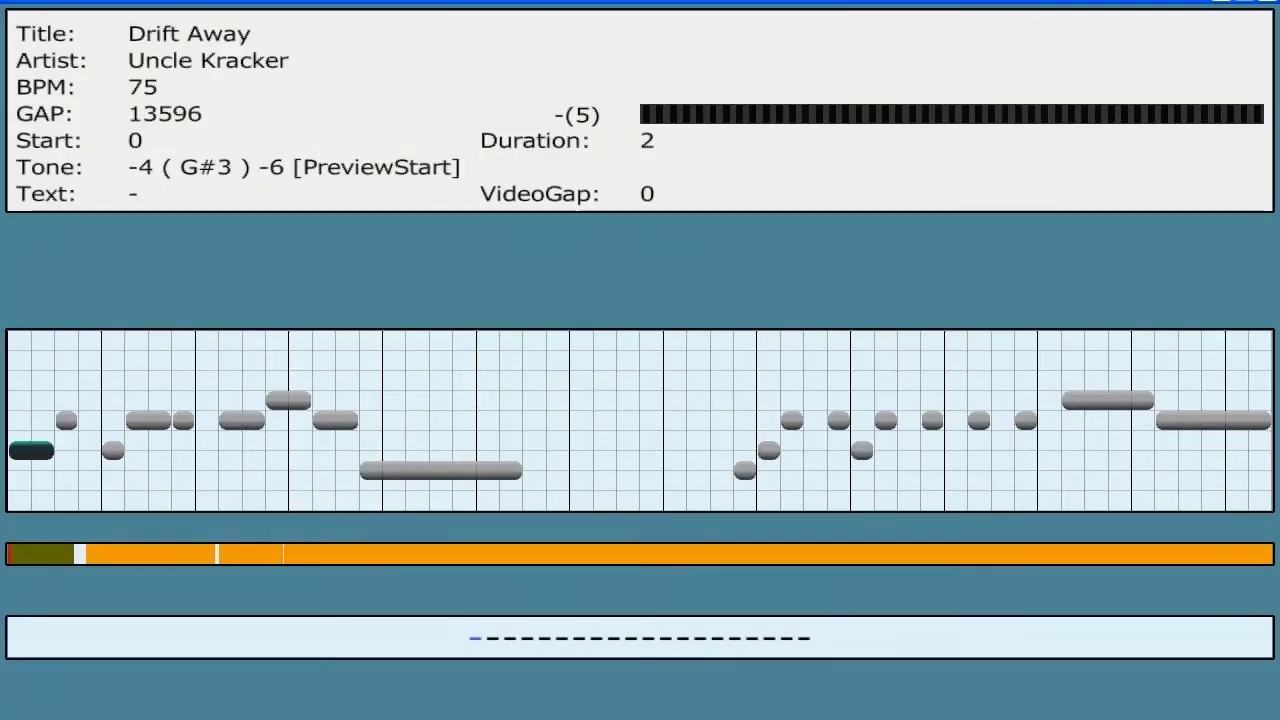
{"action": "left_click", "coordinate": [900, 718]}
{"action": "left_click", "coordinate": [836, 716]}
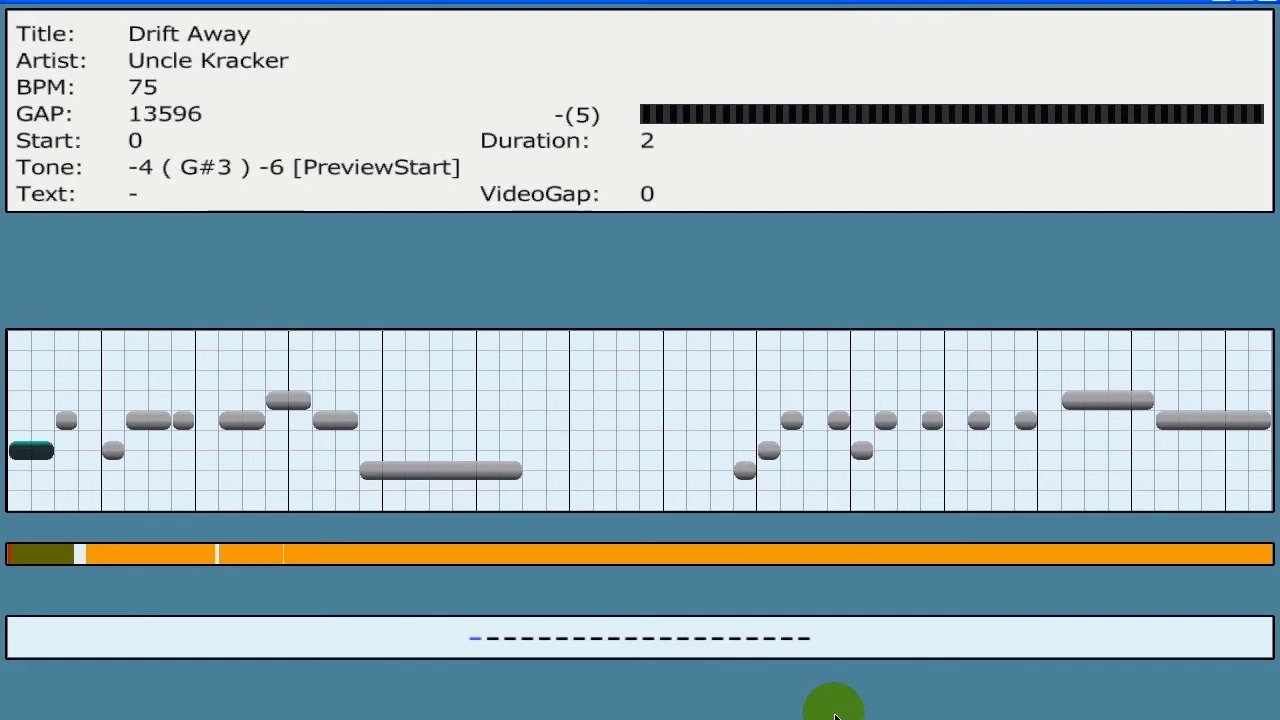
Step: Review the editor's shortcut help, covering note types, pitch changes and pitch recording
{"action": "key", "text": "Tab"}
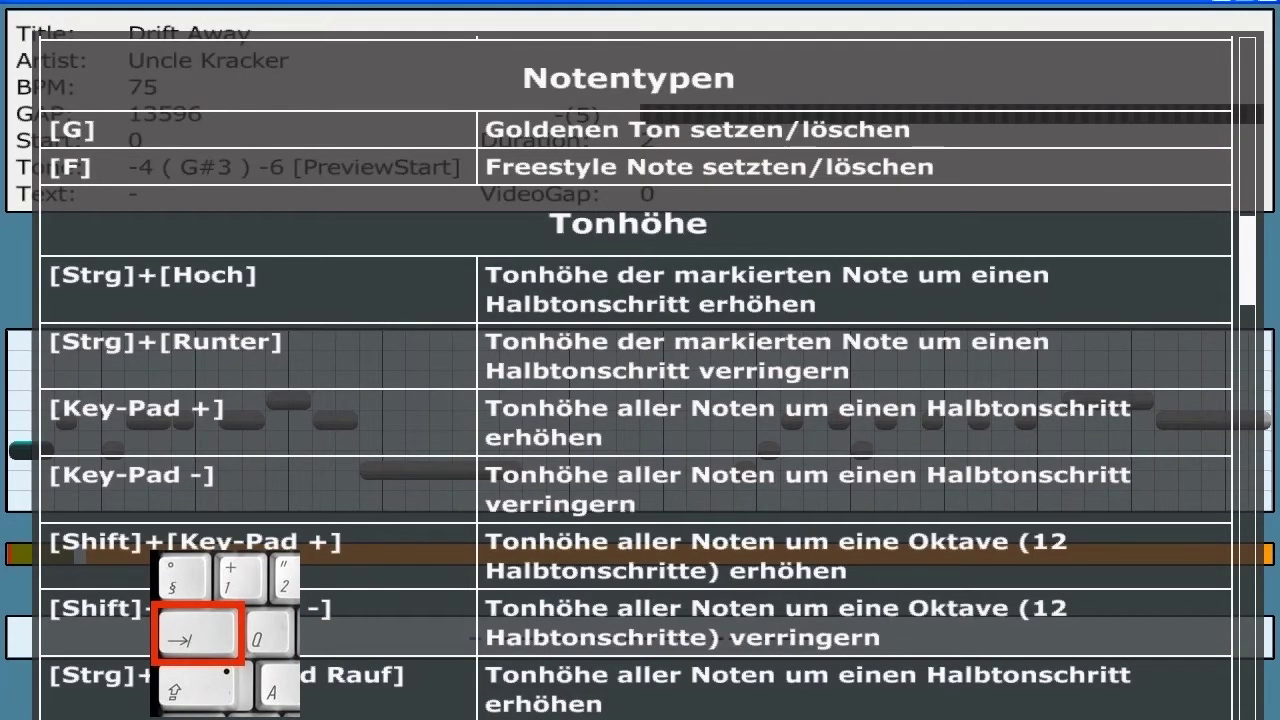
{"action": "scroll", "coordinate": [636, 376], "scroll_direction": "down", "scroll_amount": 5}
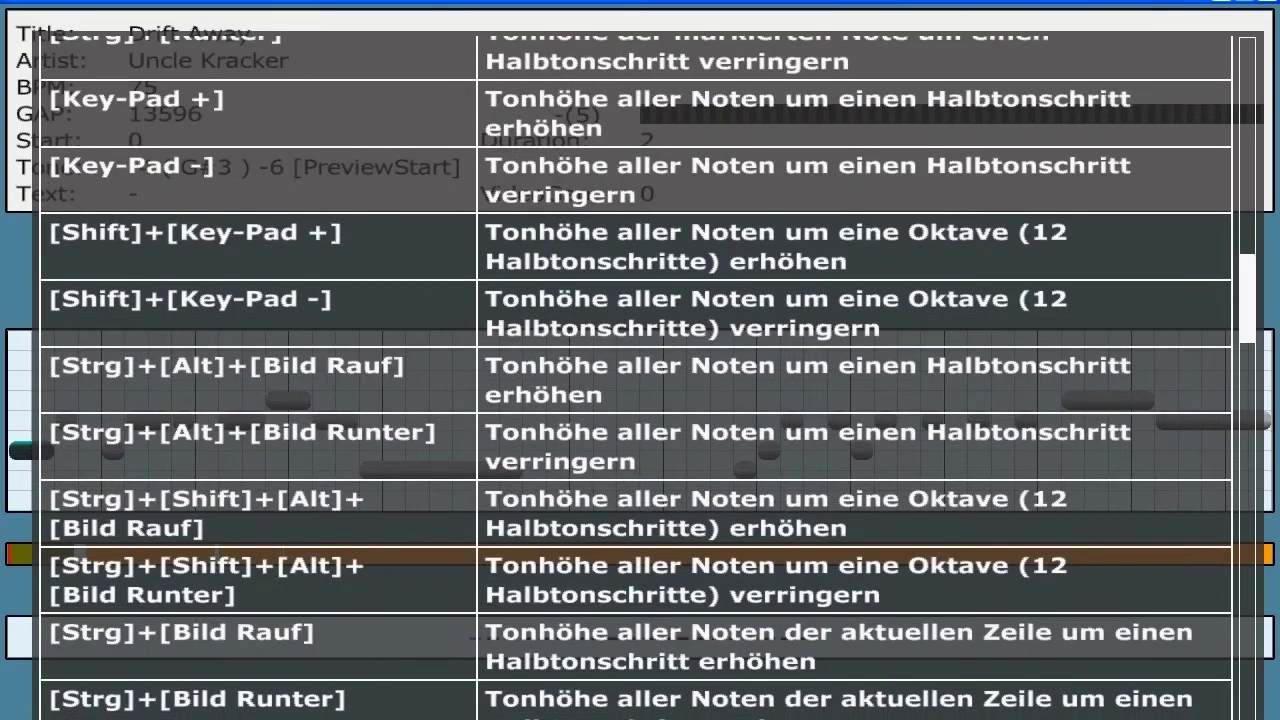
{"action": "scroll", "coordinate": [636, 376], "scroll_direction": "down", "scroll_amount": 5}
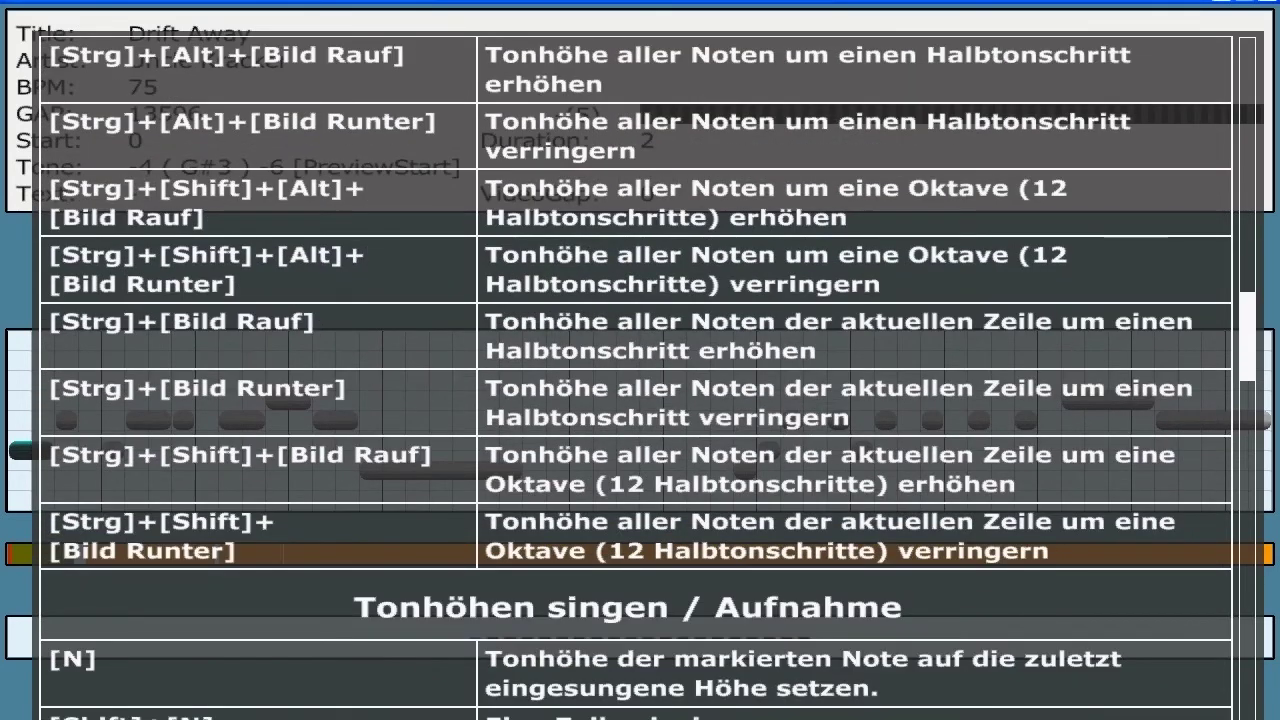
{"action": "scroll", "coordinate": [636, 376], "scroll_direction": "down", "scroll_amount": 1}
{"action": "scroll", "coordinate": [636, 376], "scroll_direction": "down", "scroll_amount": 2}
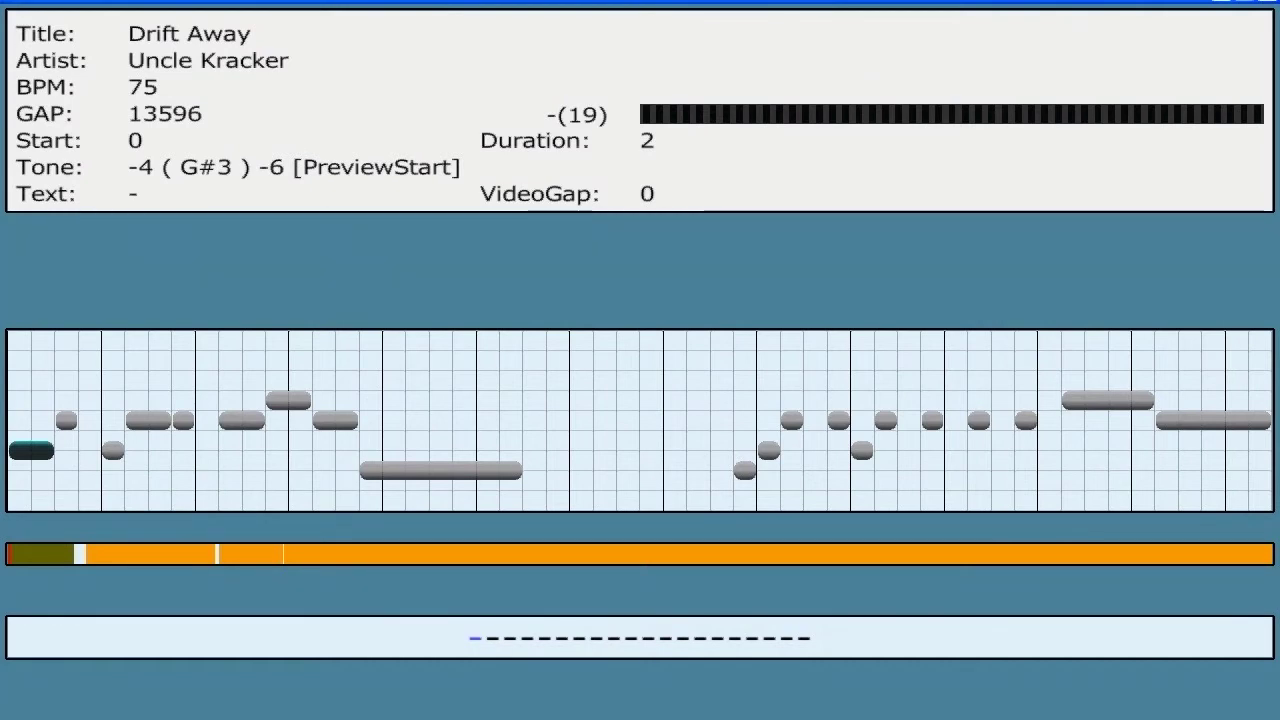
Step: Set the song's BPM to 201,84 and play back the first line
{"action": "key", "text": "F5"}
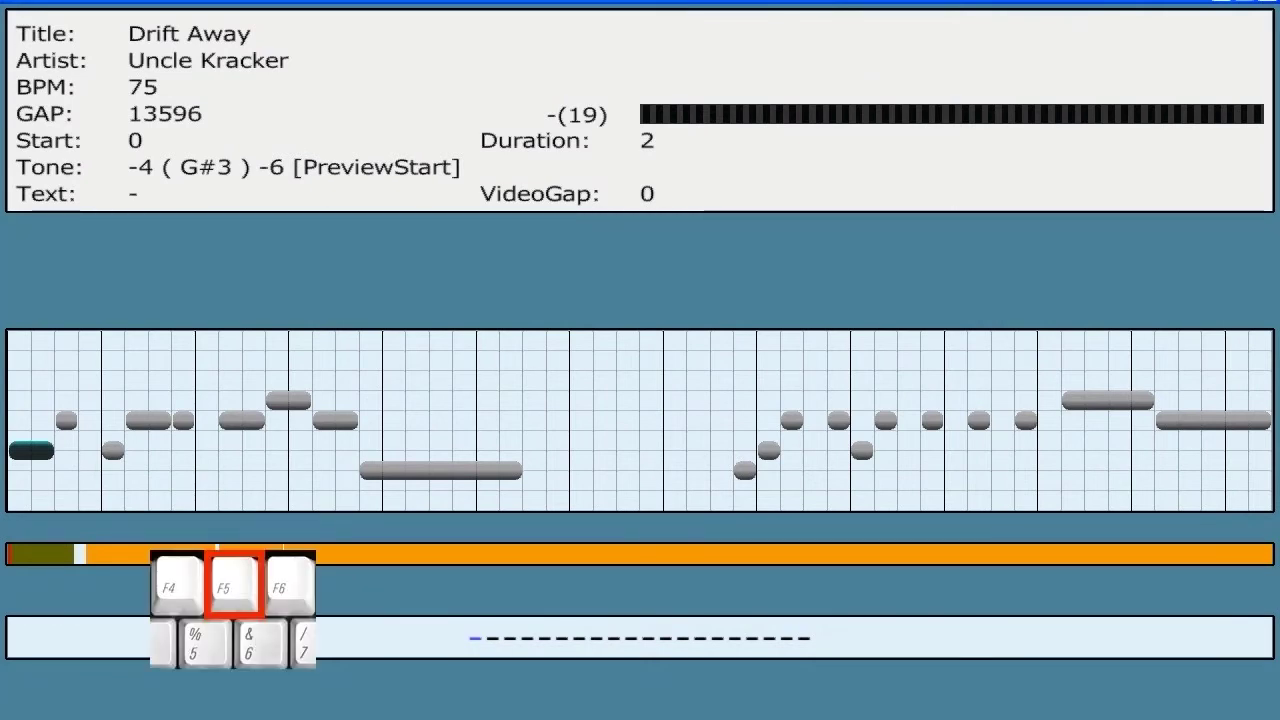
{"action": "key", "text": "BackSpace"}
{"action": "key", "text": "BackSpace"}
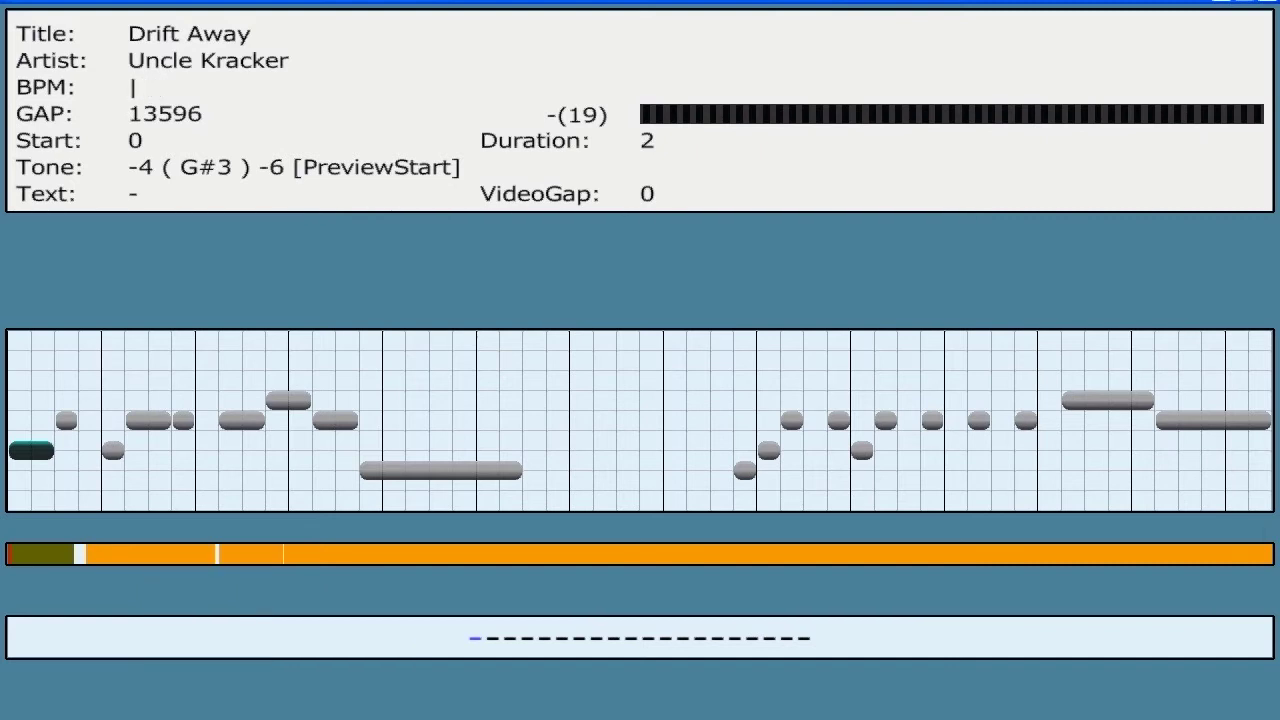
{"action": "type", "text": "201,84"}
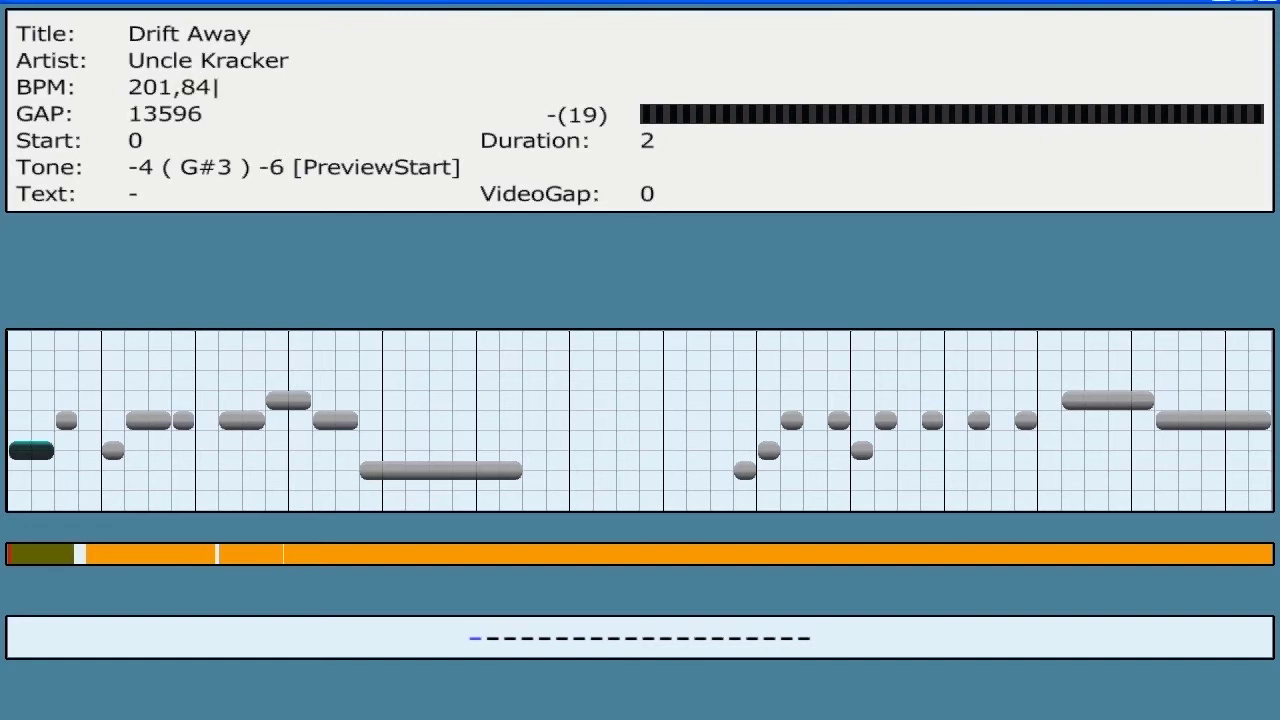
{"action": "key", "text": "Return"}
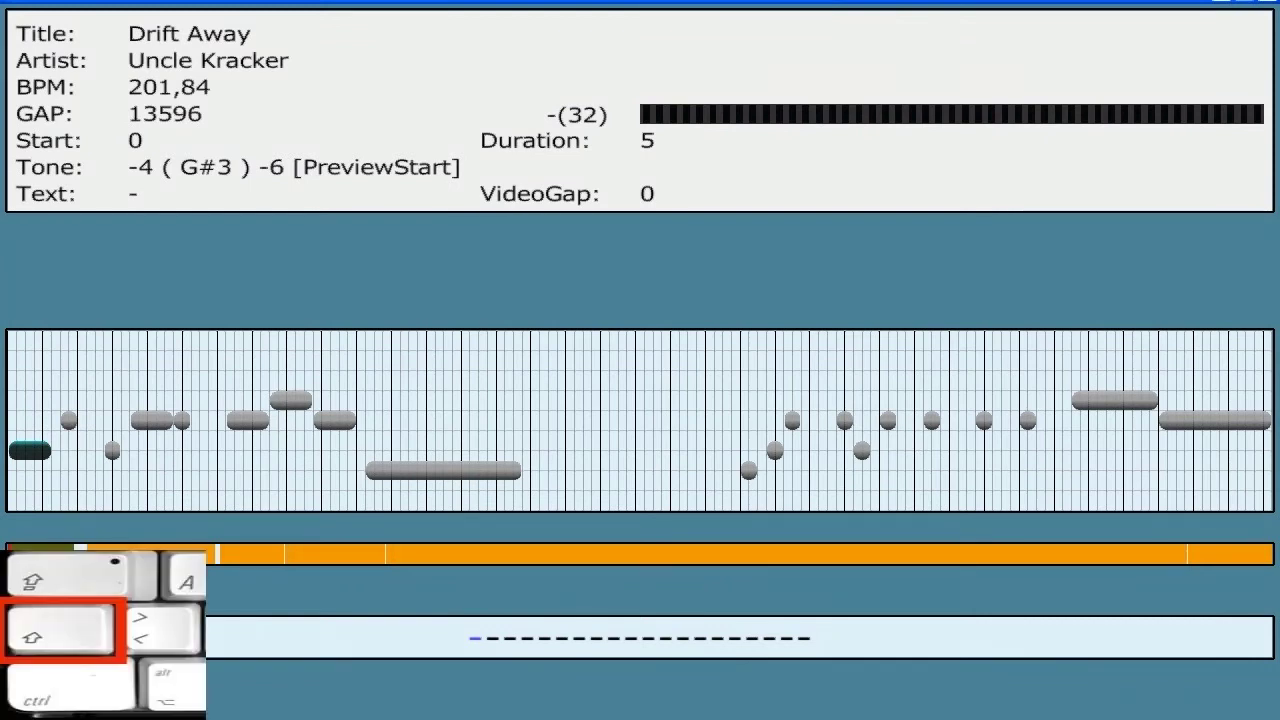
{"action": "key", "text": "shift+p"}
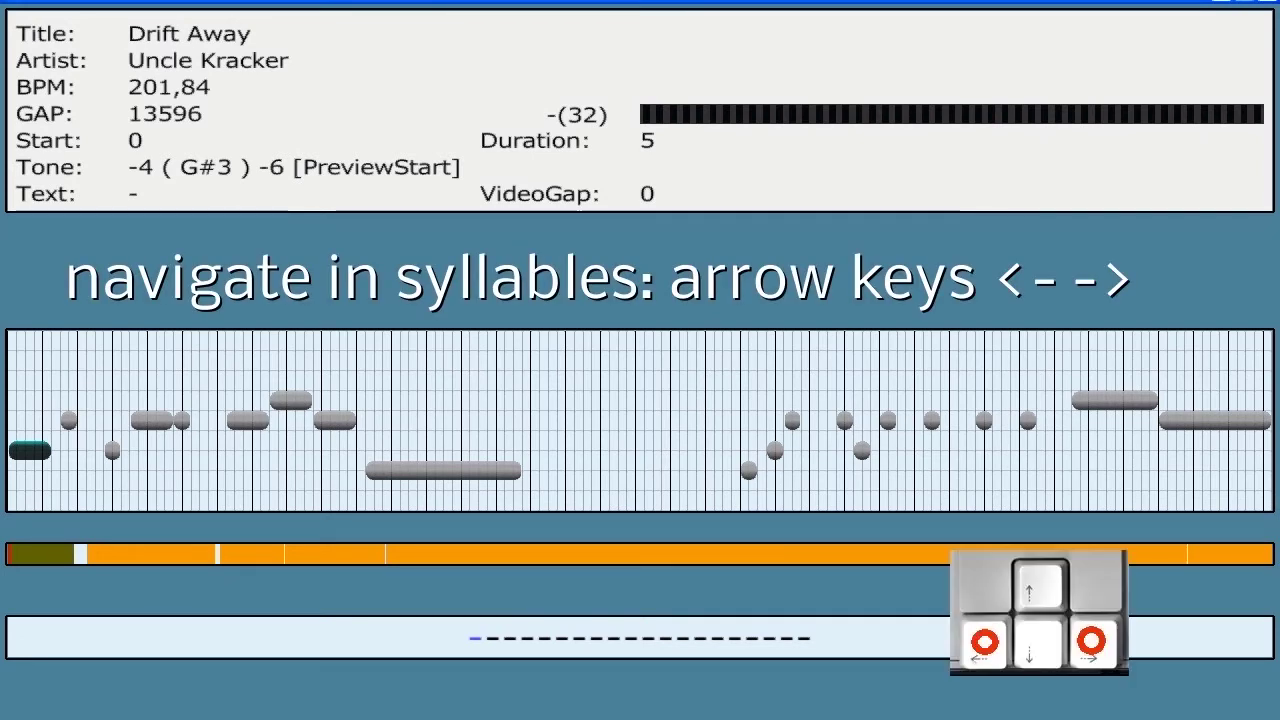
Step: Insert a line break before the tenth note, the one starting at beat 84, and return to the first line
{"action": "key", "text": "Right"}
{"action": "key", "text": "Right"}
{"action": "key", "text": "Right"}
{"action": "key", "text": "Right"}
{"action": "key", "text": "Right"}
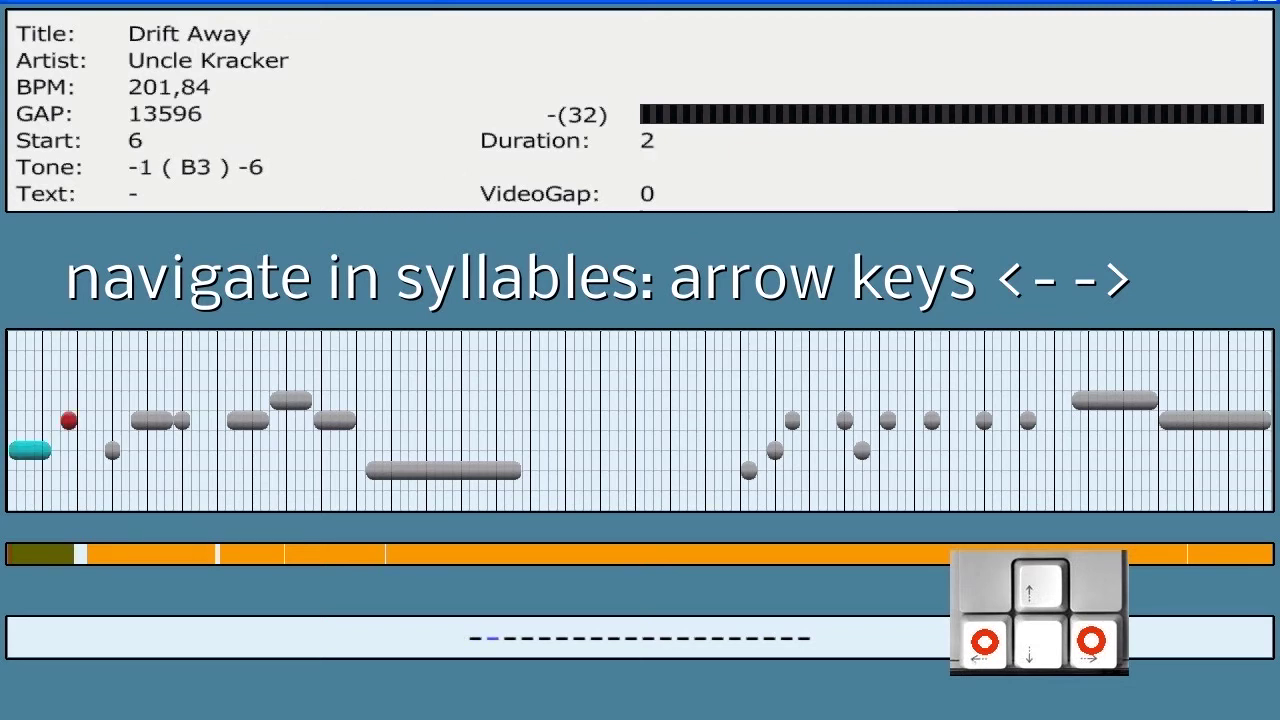
{"action": "key", "text": "Right"}
{"action": "key", "text": "Right"}
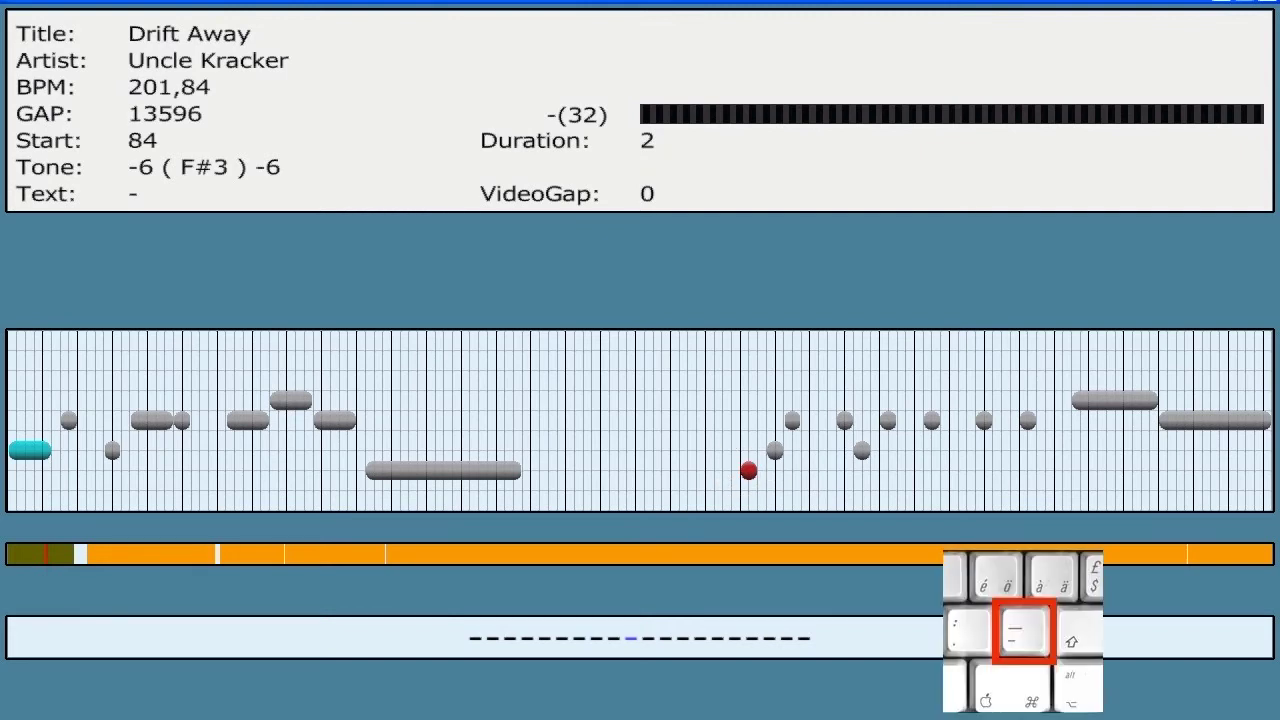
{"action": "key", "text": "minus"}
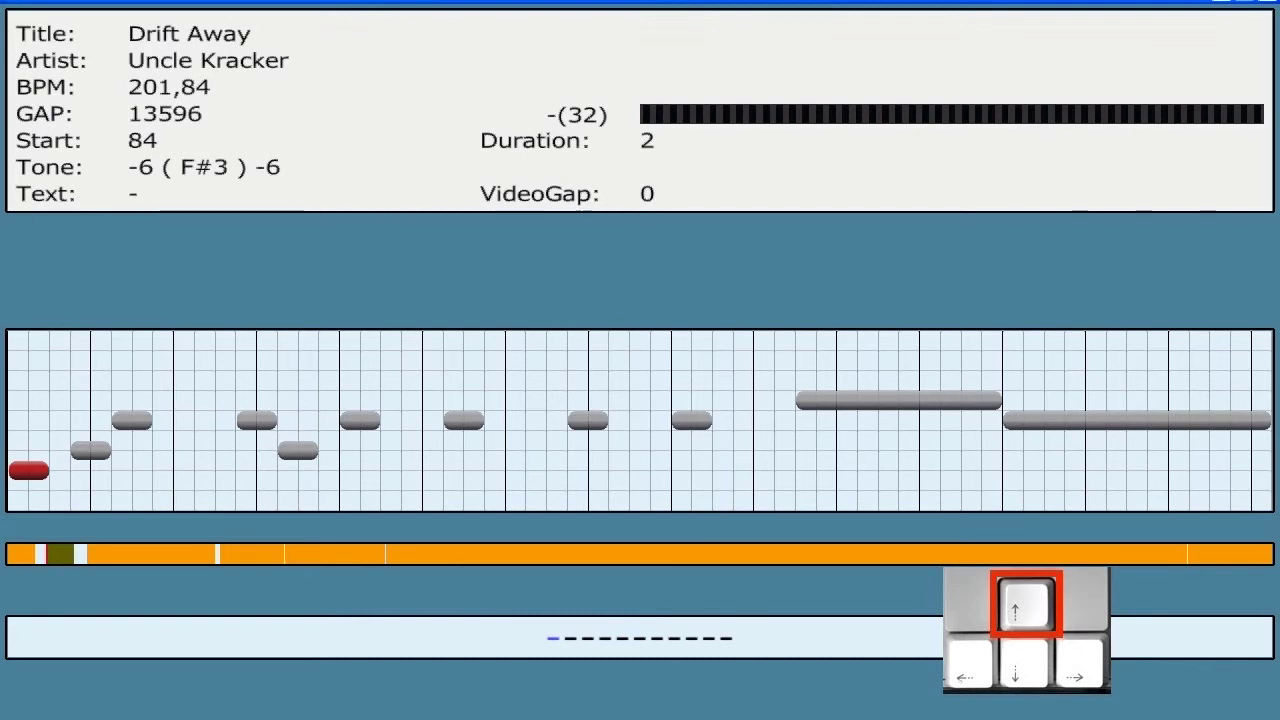
{"action": "key", "text": "Up"}
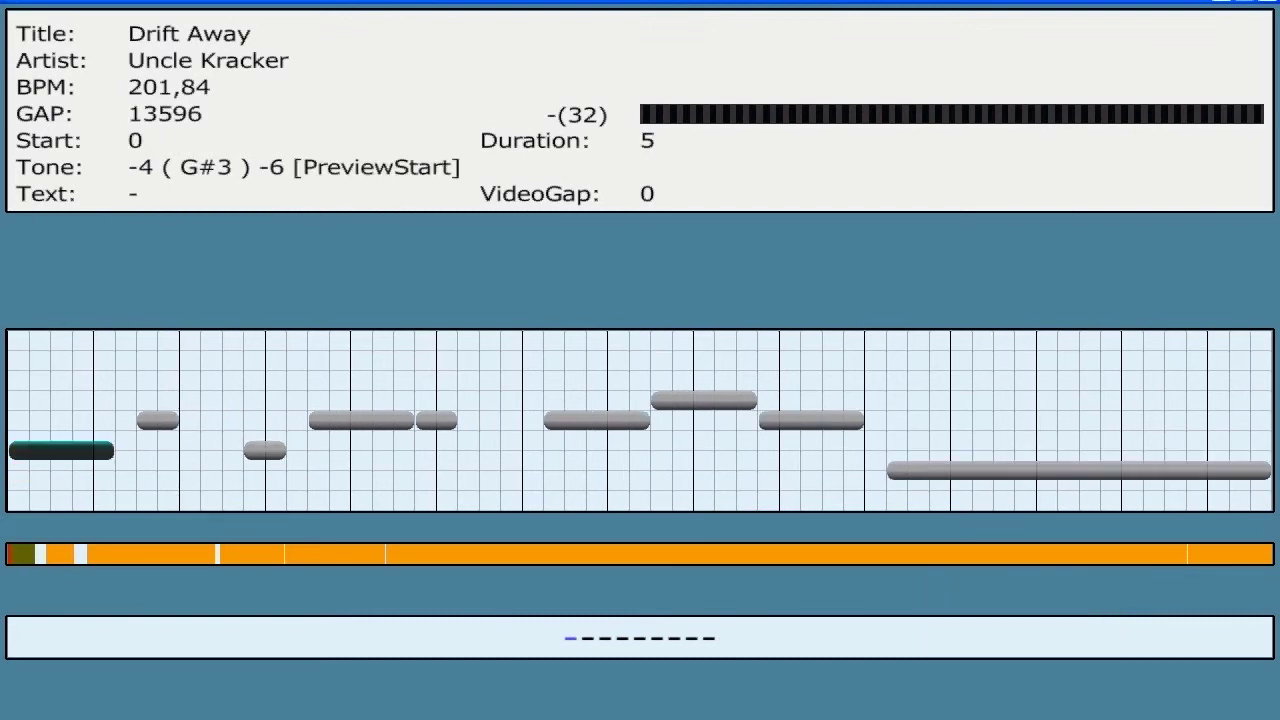
Step: Play the first line, lower the song's GAP to 13496, and replay the line to check the timing
{"action": "key", "text": "p"}
{"action": "key", "text": "p"}
{"action": "key", "text": "4"}
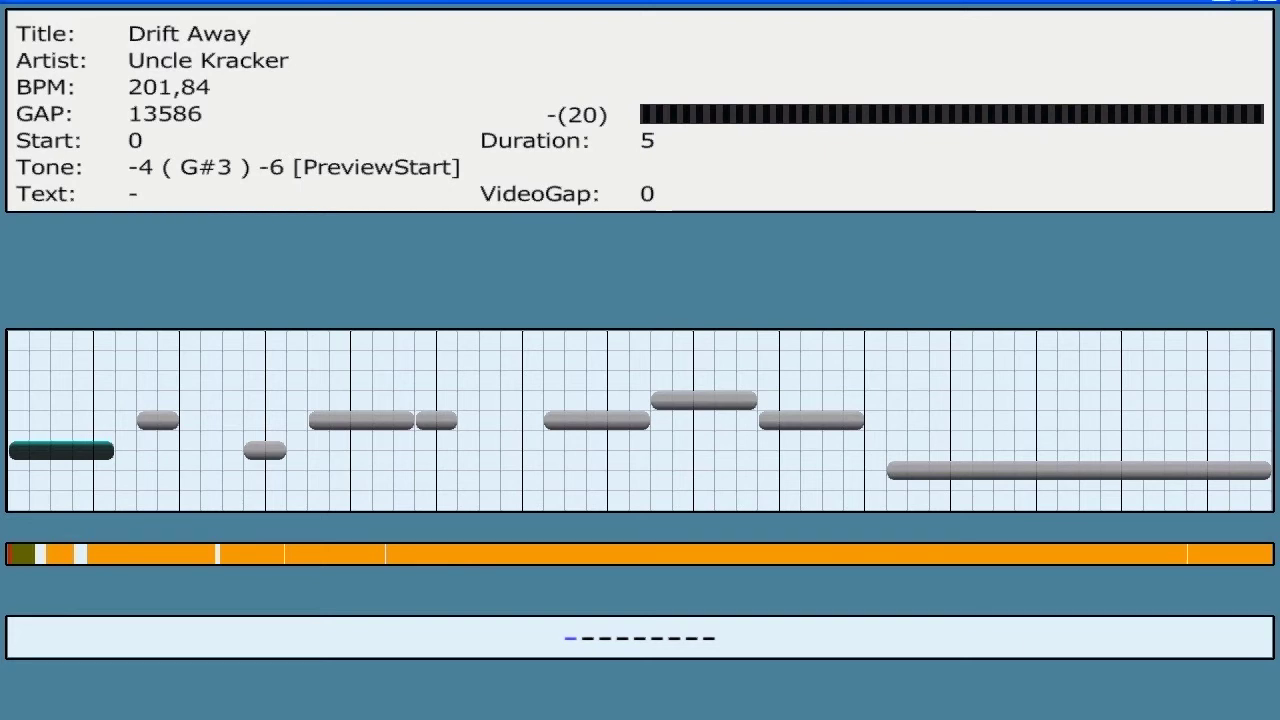
{"action": "key", "text": "9"}
{"action": "key", "text": "9"}
{"action": "key", "text": "9"}
{"action": "key", "text": "9"}
{"action": "key", "text": "9"}
{"action": "key", "text": "9"}
{"action": "key", "text": "9"}
{"action": "key", "text": "9"}
{"action": "key", "text": "9"}
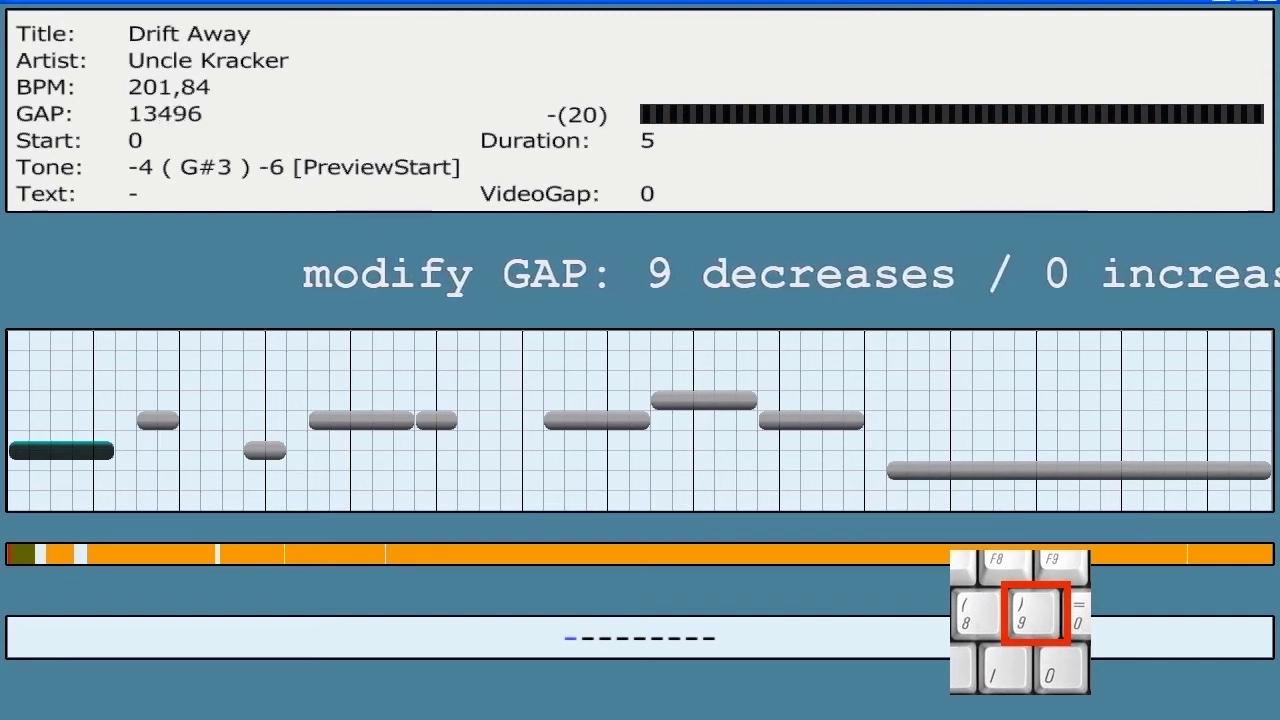
{"action": "key", "text": "p"}
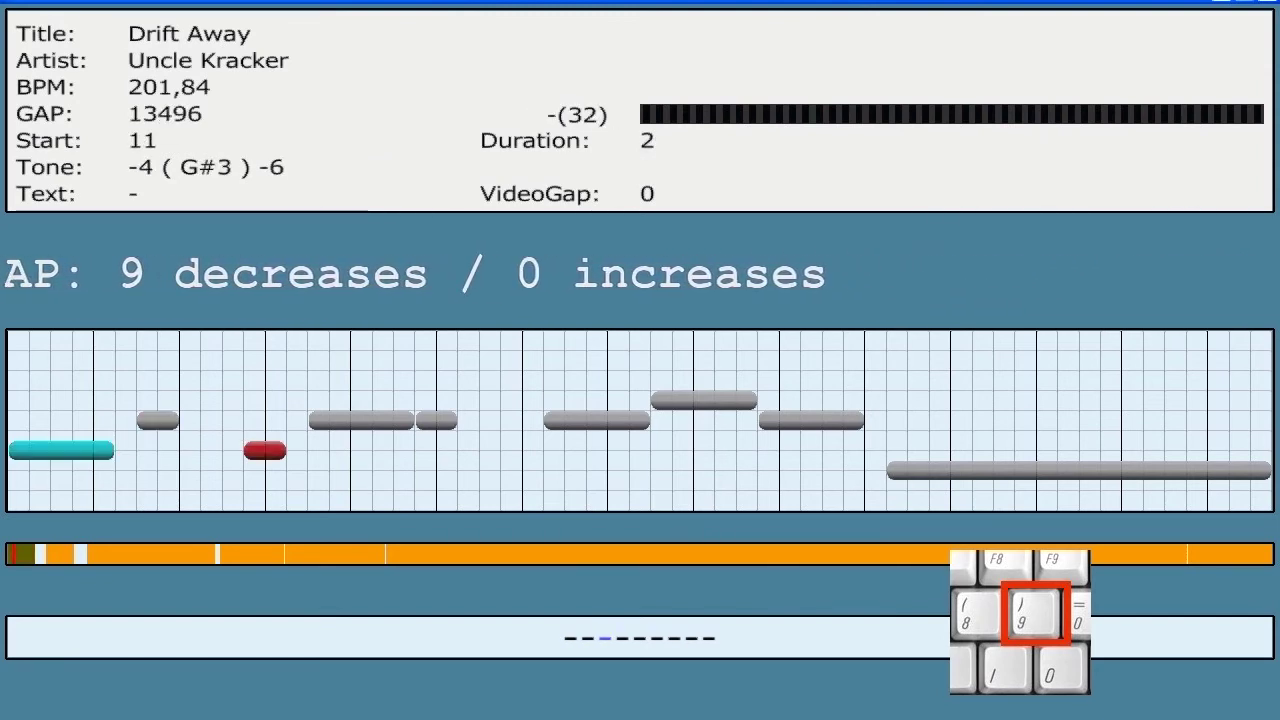
Step: Lower the song's GAP further to 13396 and replay the first line to check its timing
{"action": "key", "text": "9"}
{"action": "key", "text": "9"}
{"action": "key", "text": "9"}
{"action": "key", "text": "9"}
{"action": "key", "text": "9"}
{"action": "key", "text": "9"}
{"action": "key", "text": "9"}
{"action": "key", "text": "9"}
{"action": "key", "text": "9"}
{"action": "key", "text": "9"}
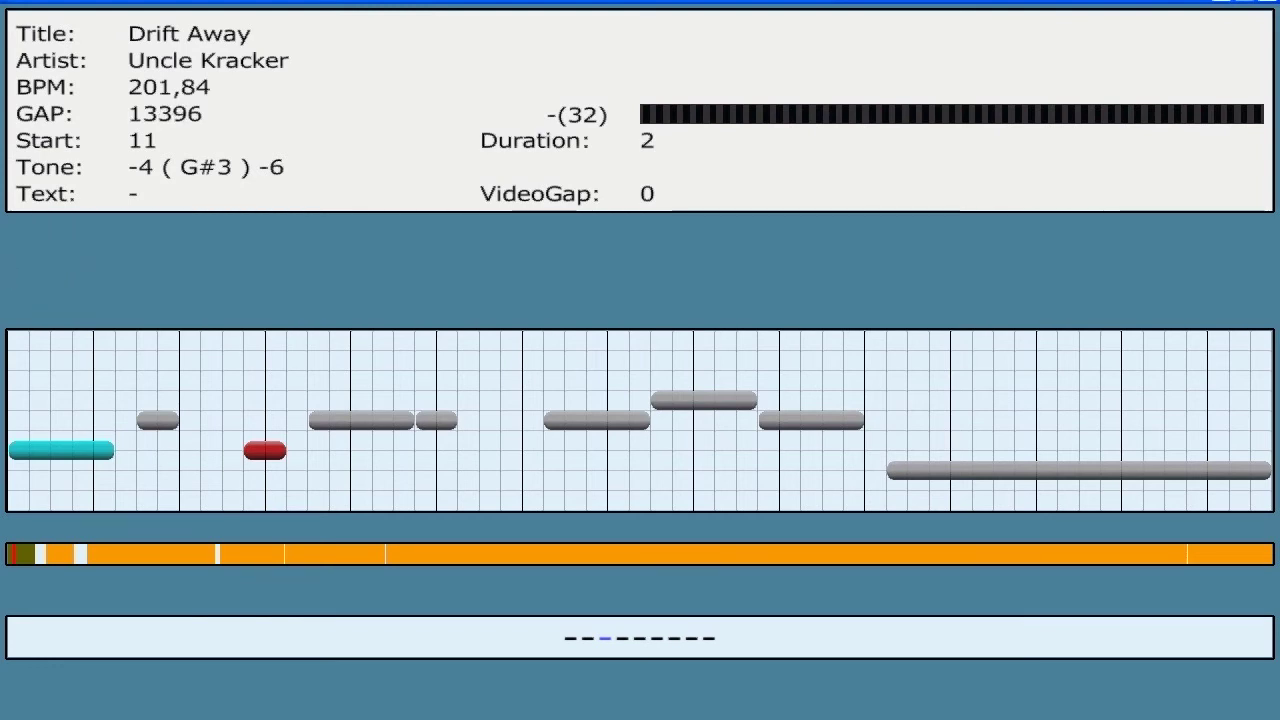
{"action": "key", "text": "p"}
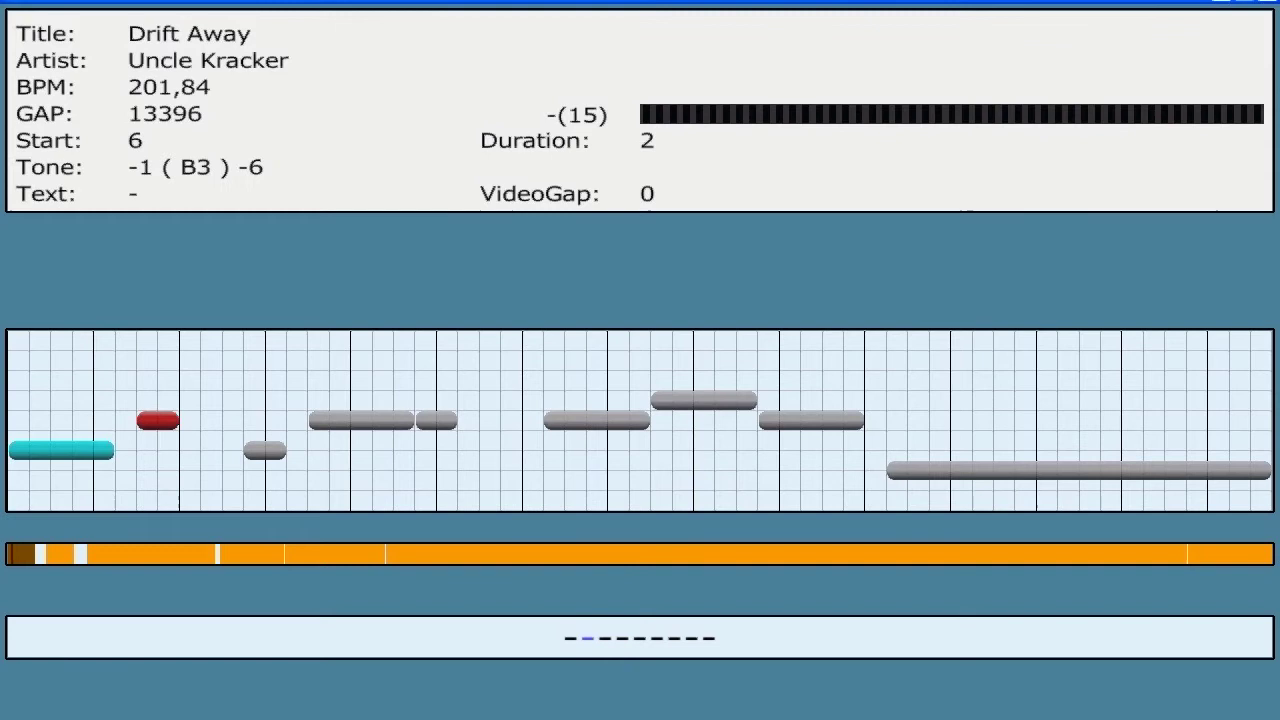
{"action": "key", "text": "p"}
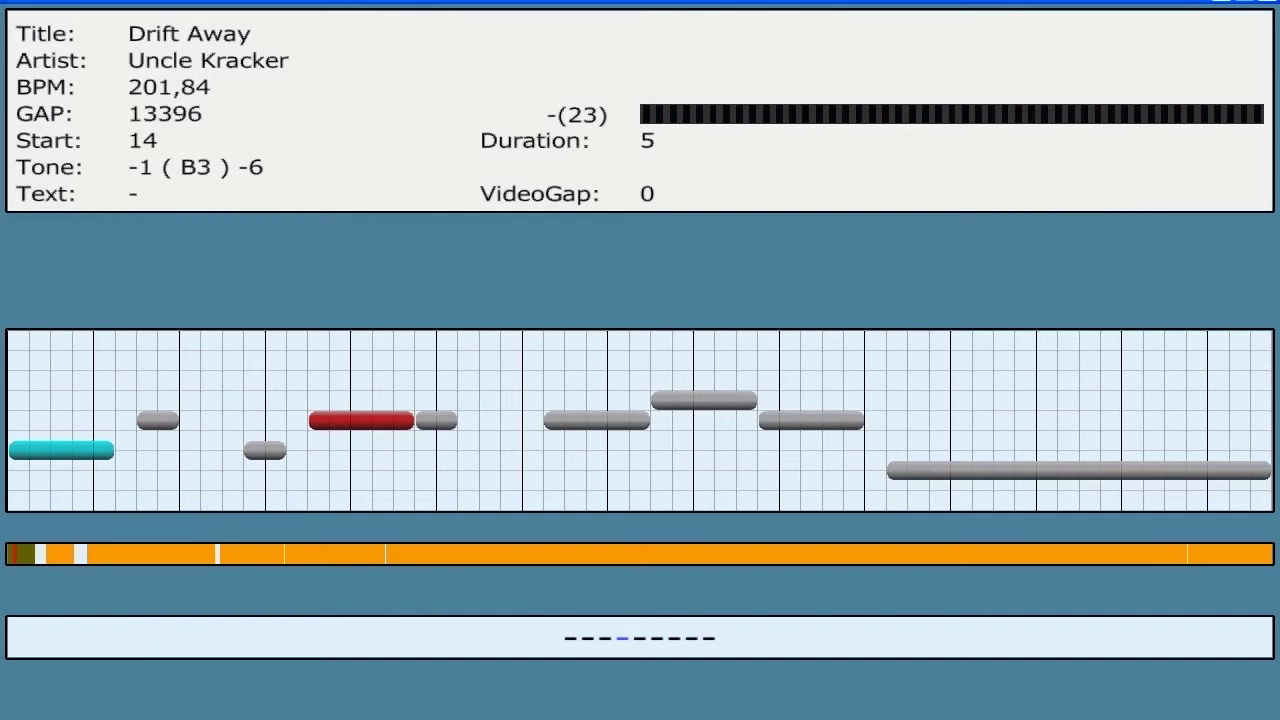
{"action": "key", "text": "Left"}
{"action": "key", "text": "Left"}
{"action": "key", "text": "Left"}
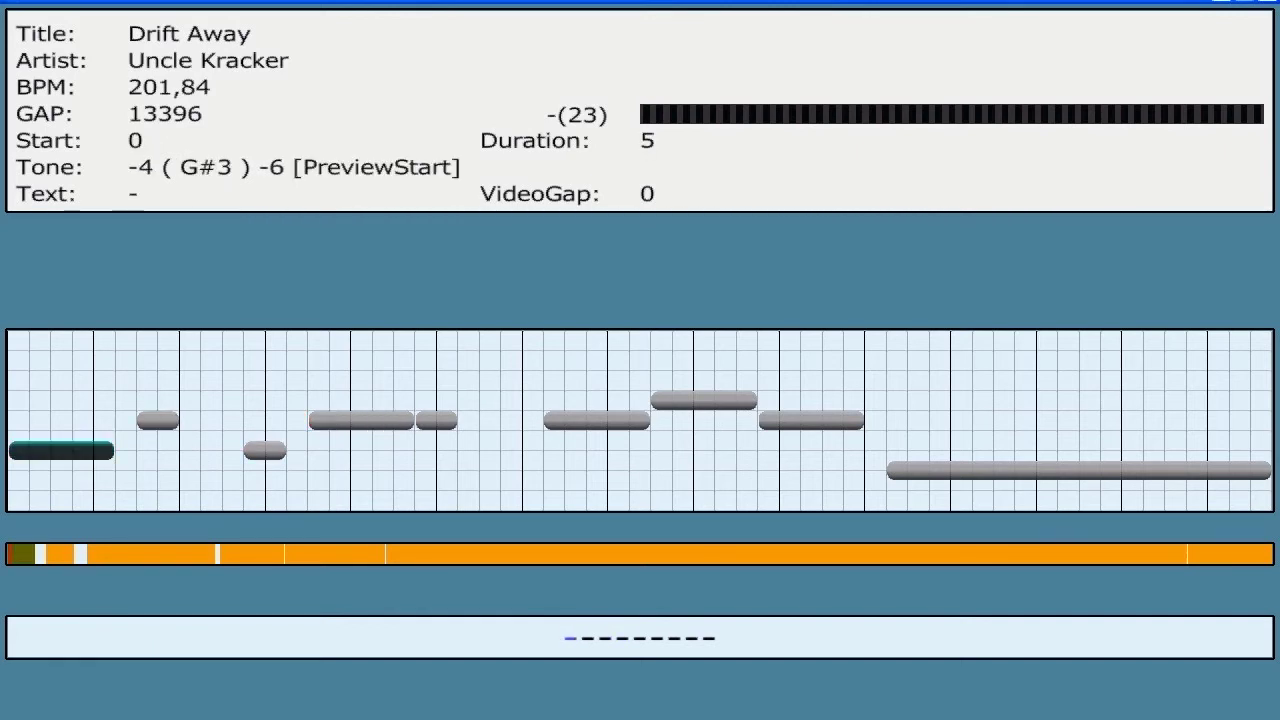
{"action": "key", "text": "Right"}
{"action": "key", "text": "Right"}
{"action": "key", "text": "Right"}
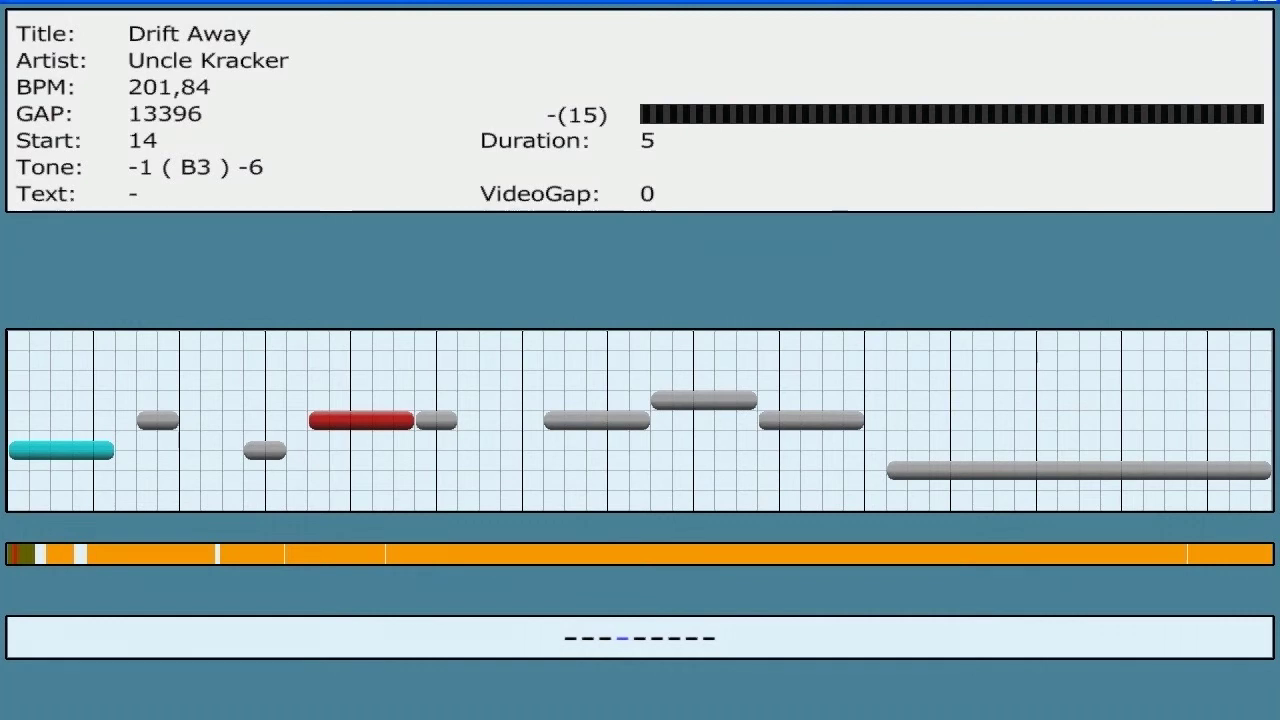
Step: Start lyric editing at the first note and append the syllables Day, af, ter and day to the first four notes' hyphens
{"action": "key", "text": "F4"}
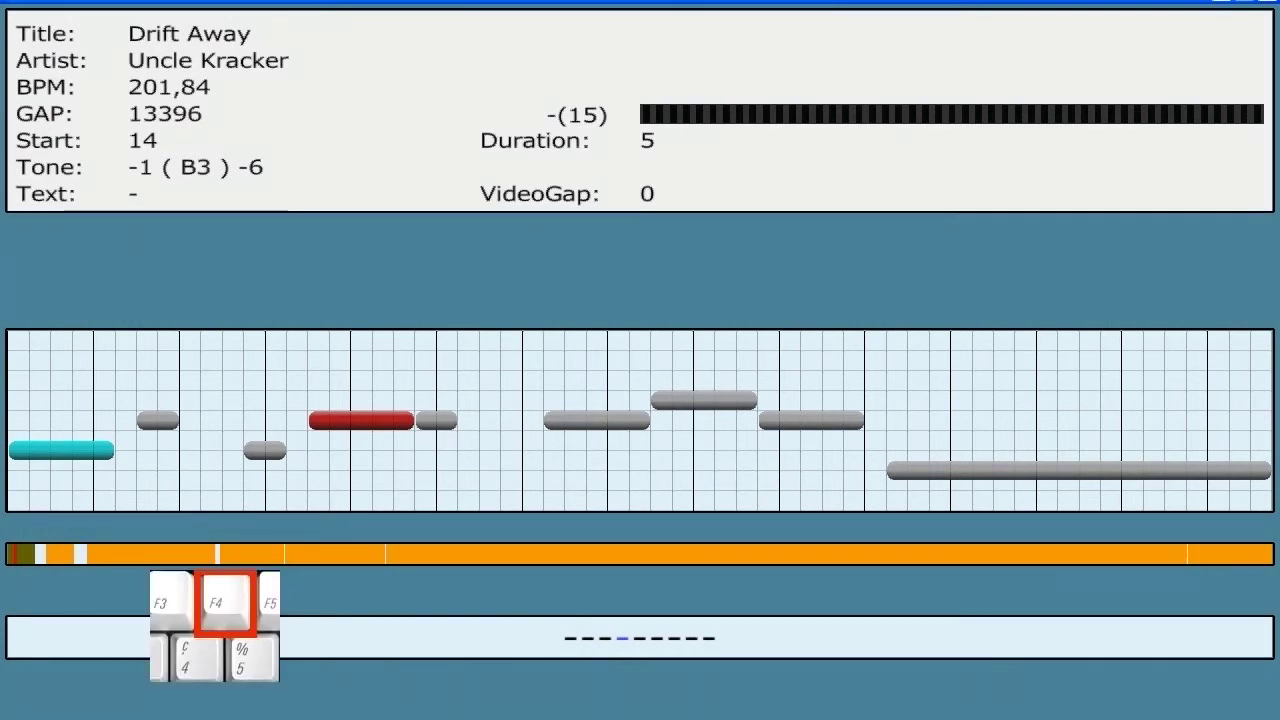
{"action": "key", "text": "Left"}
{"action": "key", "text": "Left"}
{"action": "key", "text": "Left"}
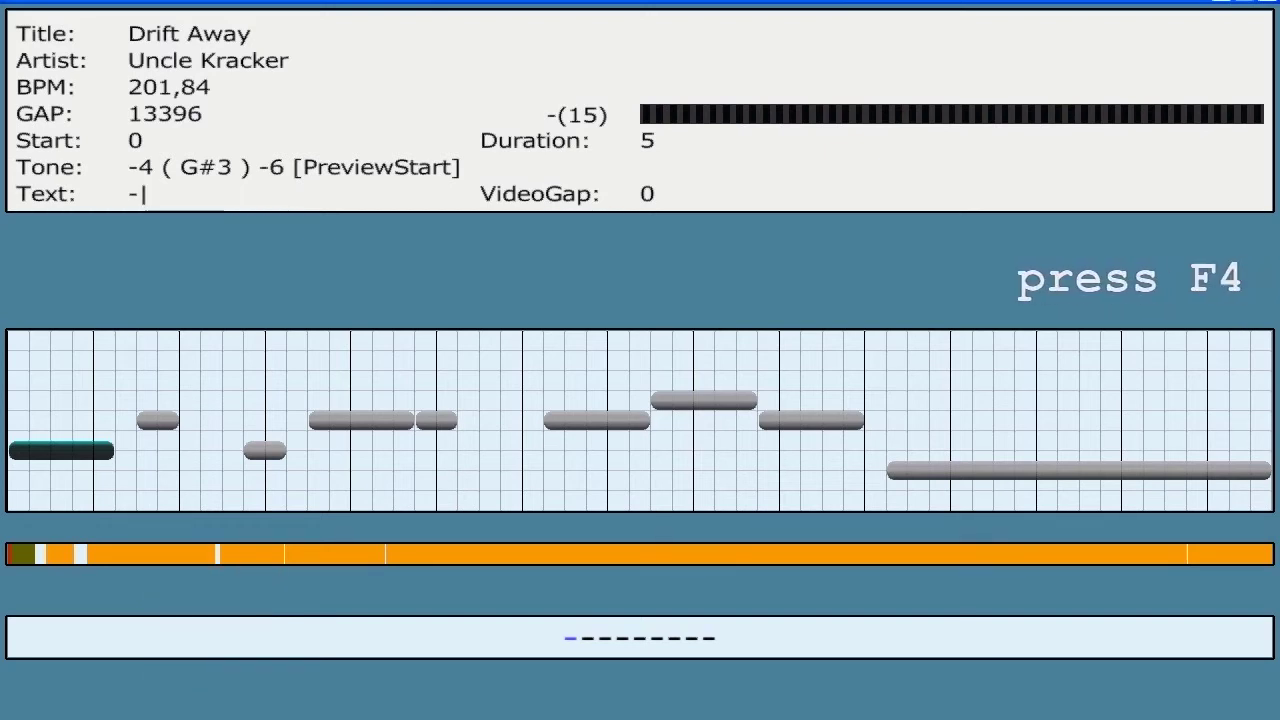
{"action": "type", "text": "Day"}
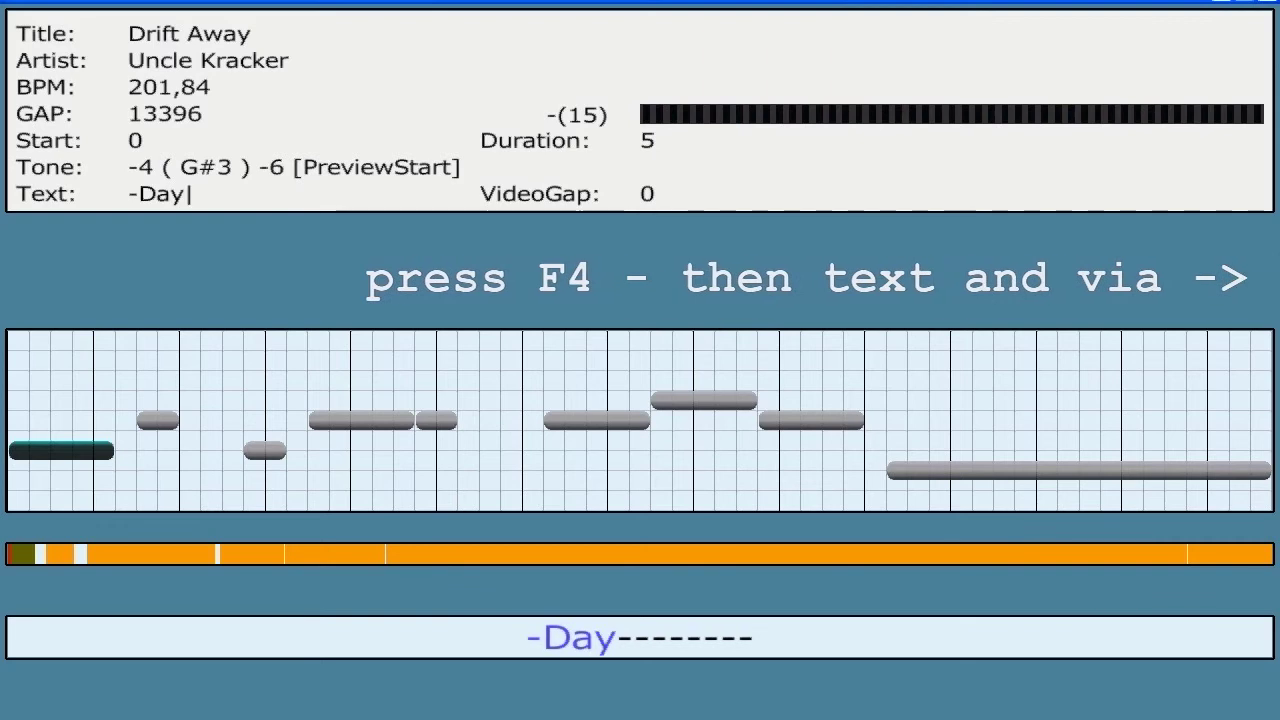
{"action": "key", "text": "Right"}
{"action": "type", "text": "af"}
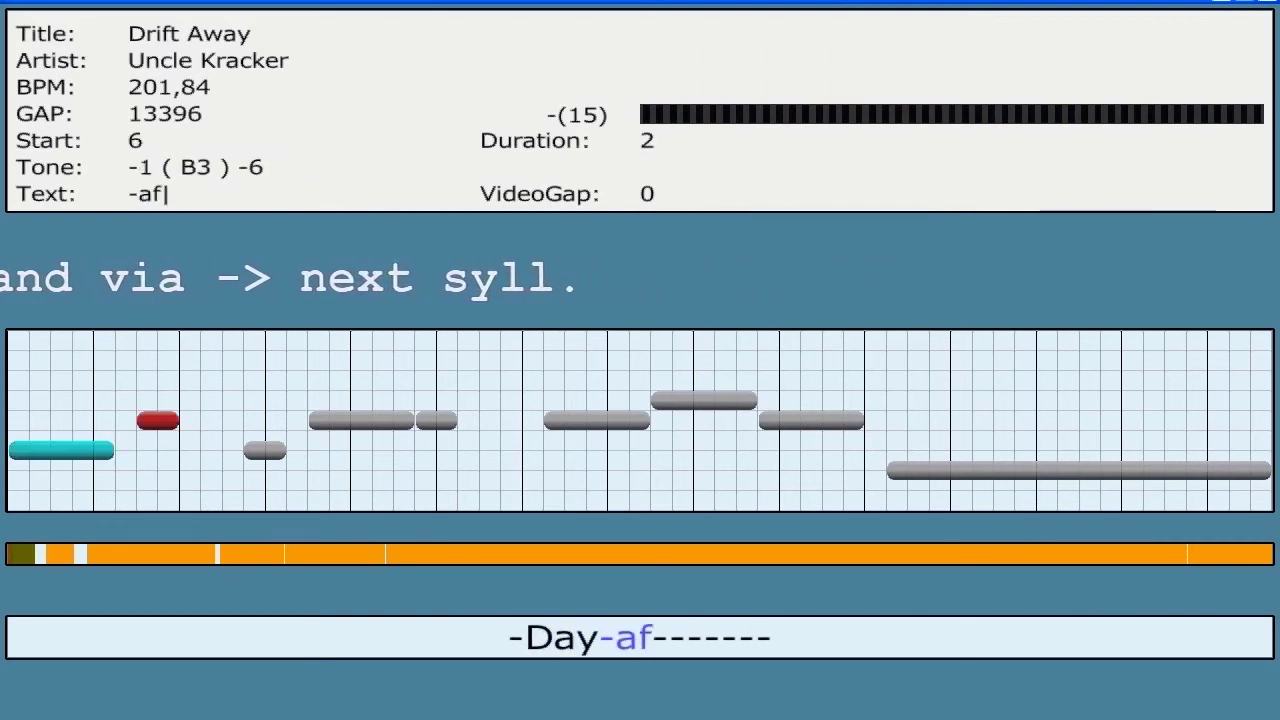
{"action": "key", "text": "Right"}
{"action": "type", "text": "ter"}
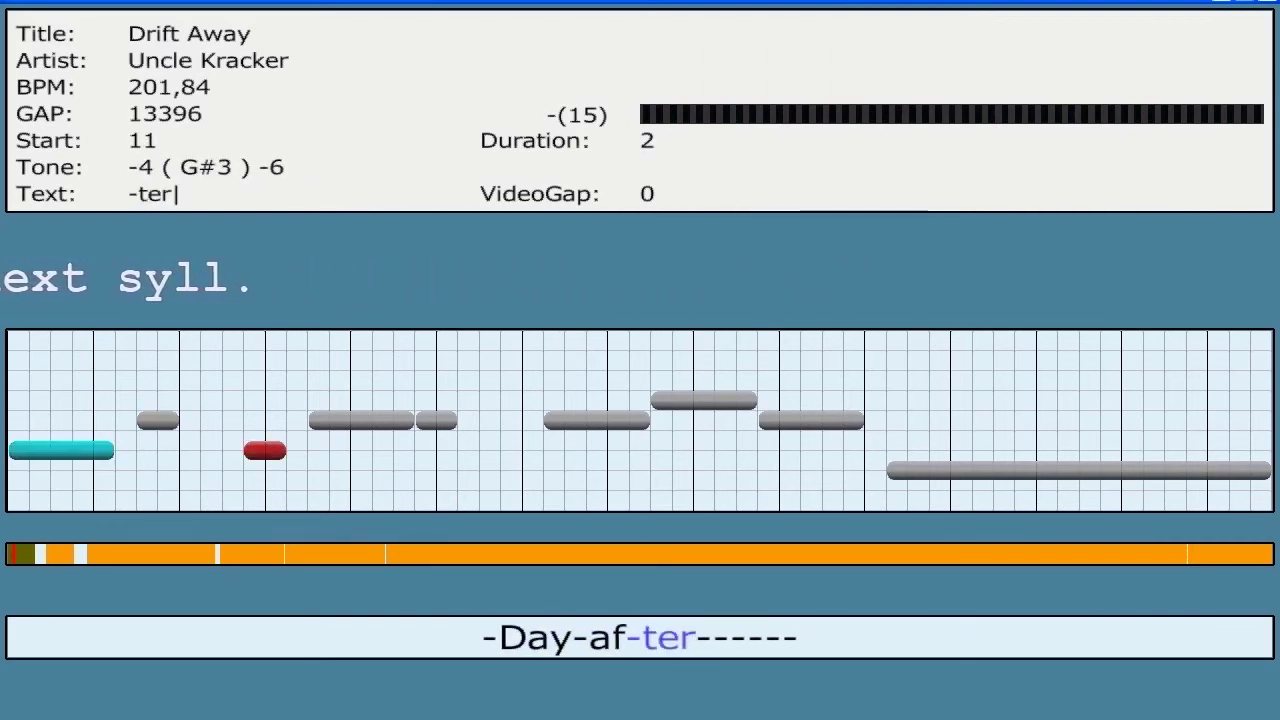
{"action": "key", "text": "Right"}
{"action": "type", "text": "day"}
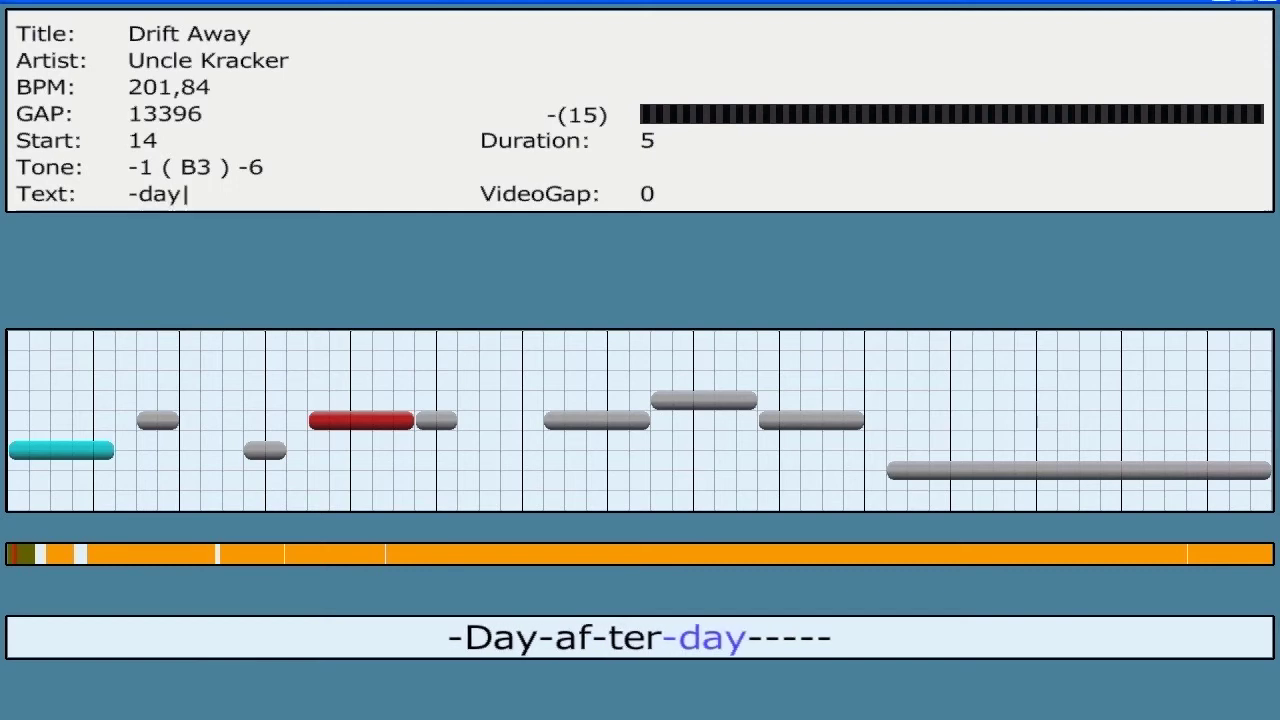
Step: Append the texts "I m" and "more" to the hyphens of the first line's fifth and sixth notes
{"action": "key", "text": "Right"}
{"action": "type", "text": "I"}
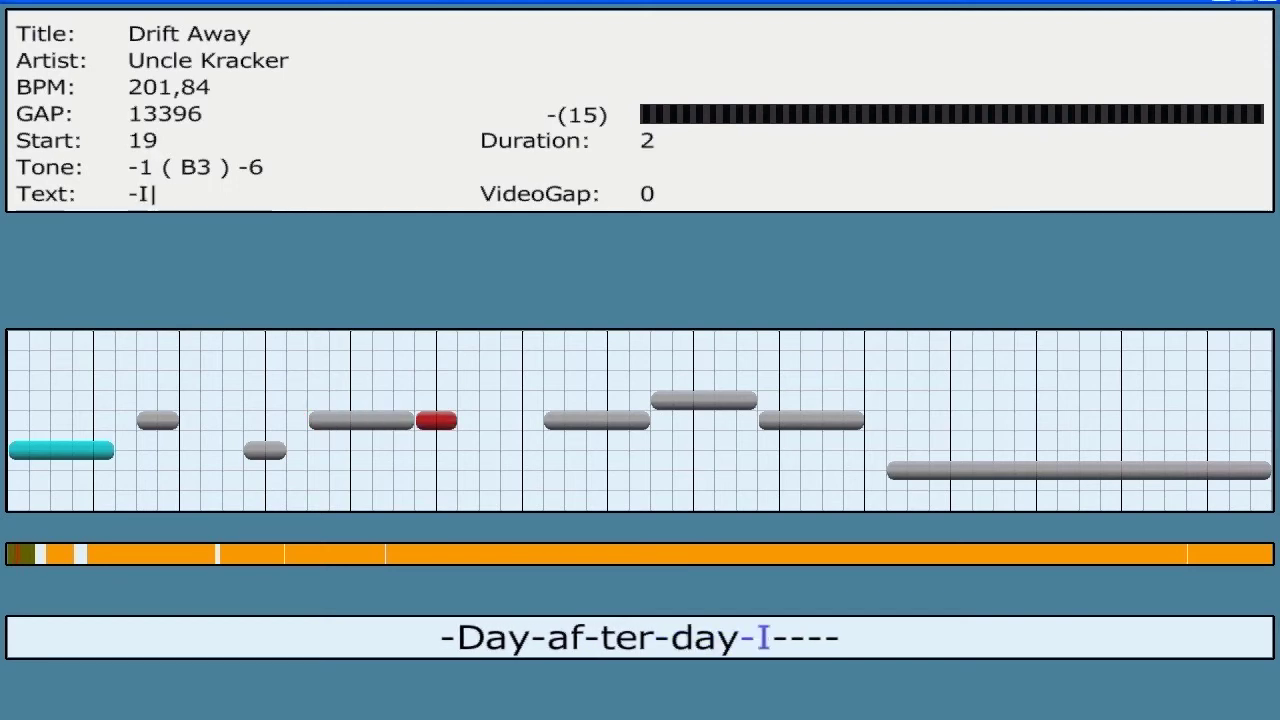
{"action": "type", "text": " m"}
{"action": "key", "text": "Right"}
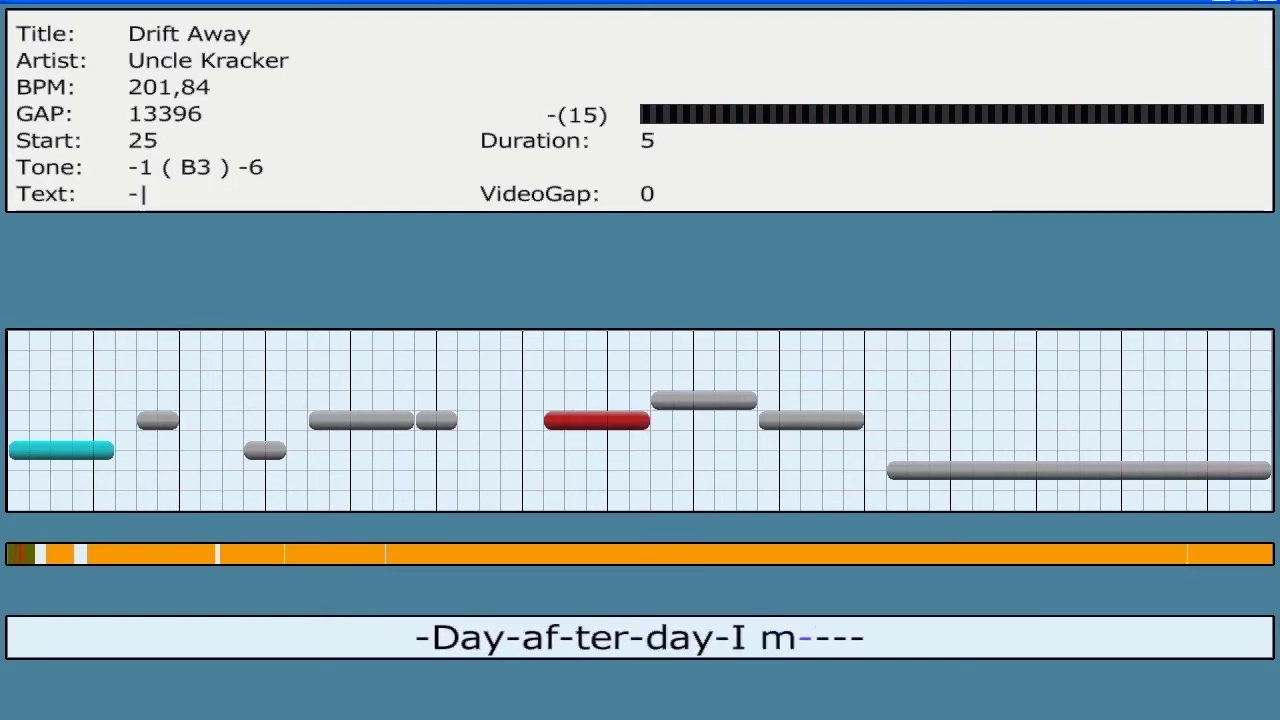
{"action": "type", "text": "more"}
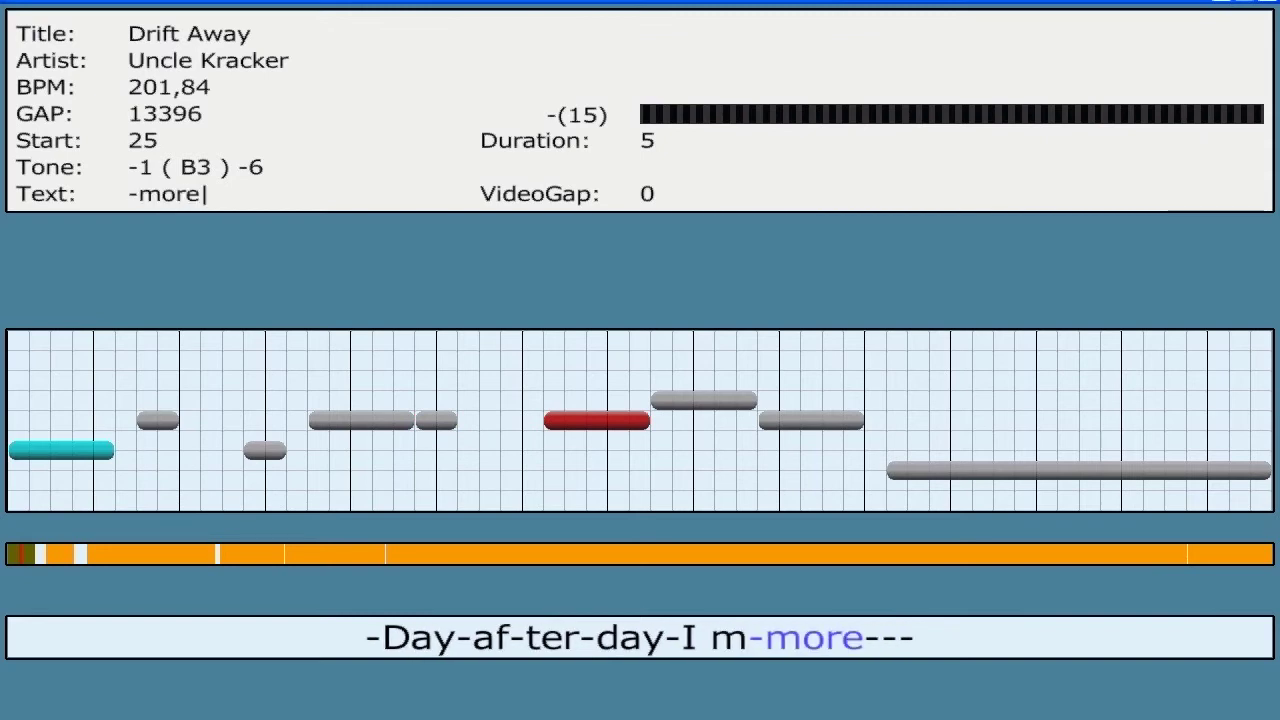
Step: Append the syllables con, fu and sed to the first line's last three notes, and save the song
{"action": "key", "text": "Right"}
{"action": "type", "text": "con"}
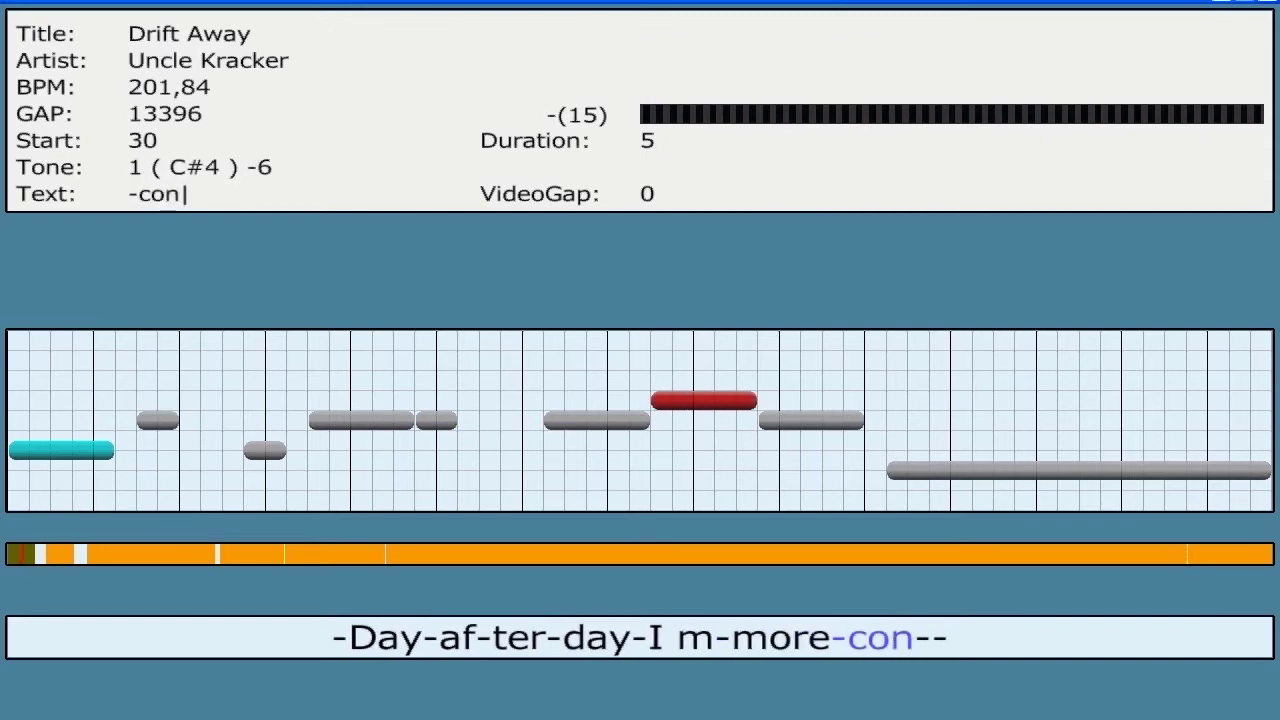
{"action": "key", "text": "Right"}
{"action": "type", "text": "fu"}
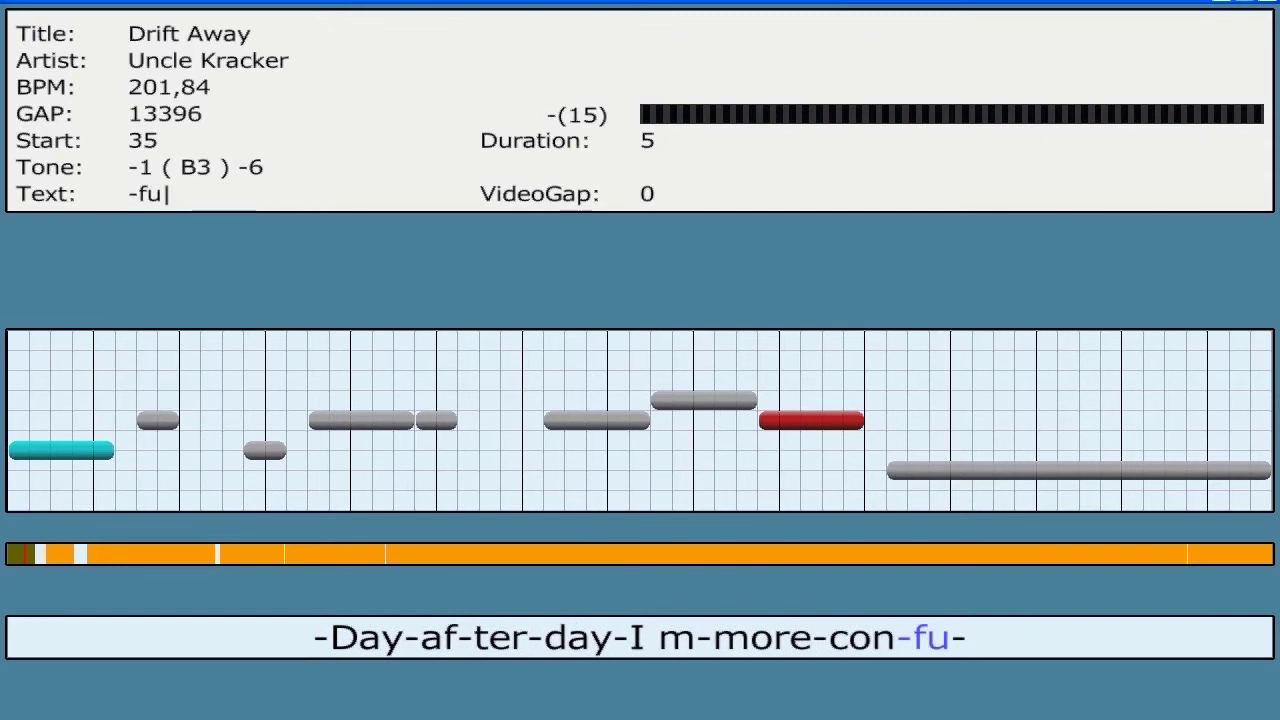
{"action": "key", "text": "Right"}
{"action": "type", "text": "sed"}
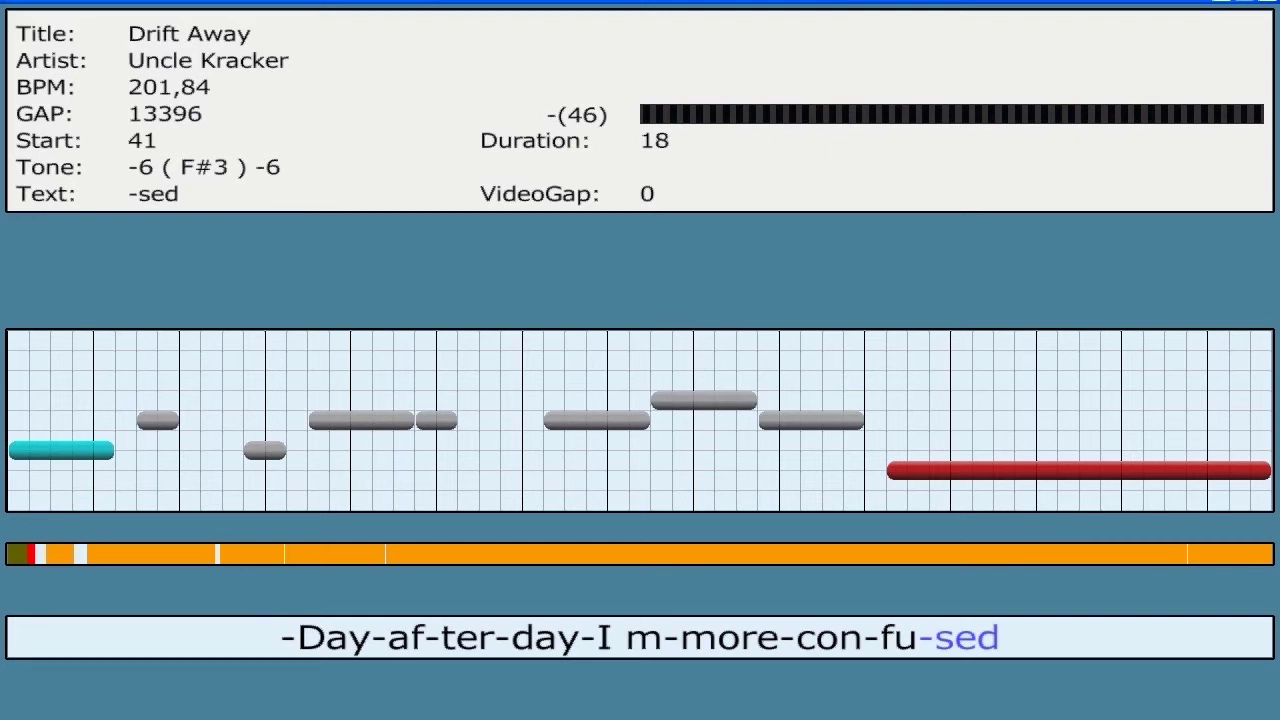
{"action": "type", "text": "s"}
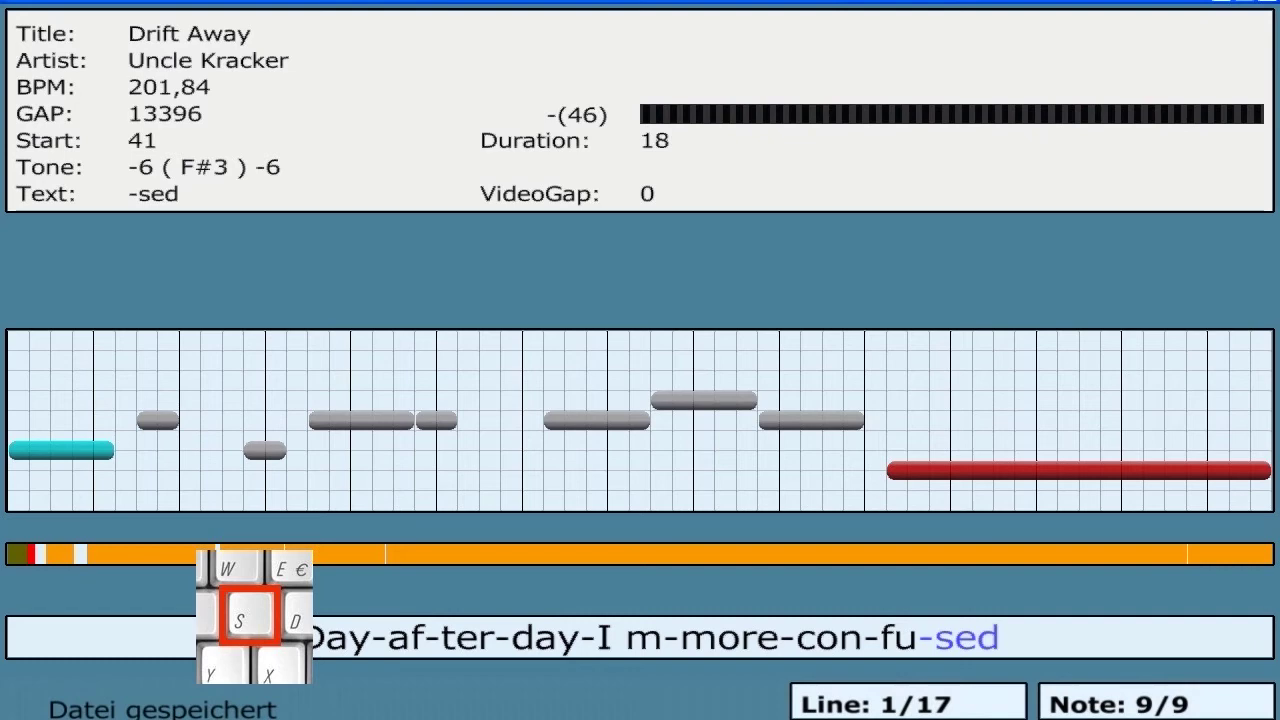
{"action": "key", "text": "Escape"}
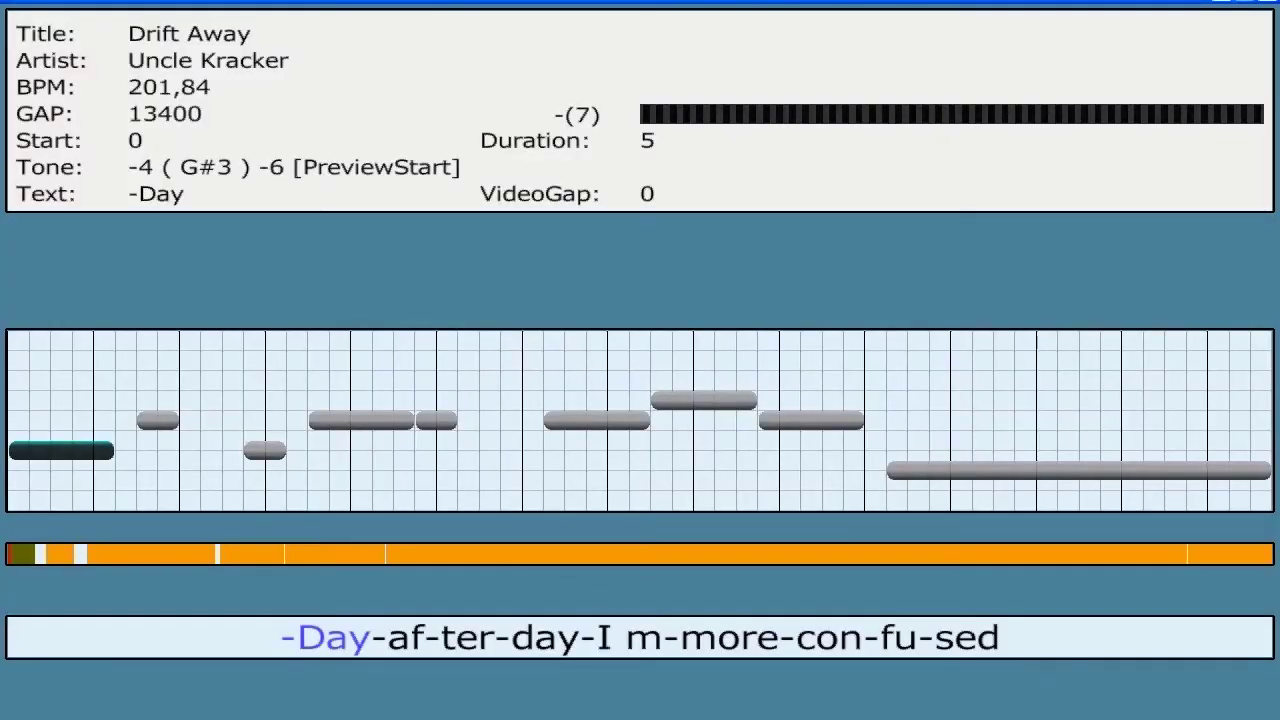
Step: Step through the first line's notes one by one to check each syllable's timing and pitch
{"action": "key", "text": "Right"}
{"action": "key", "text": "Right"}
{"action": "key", "text": "Right"}
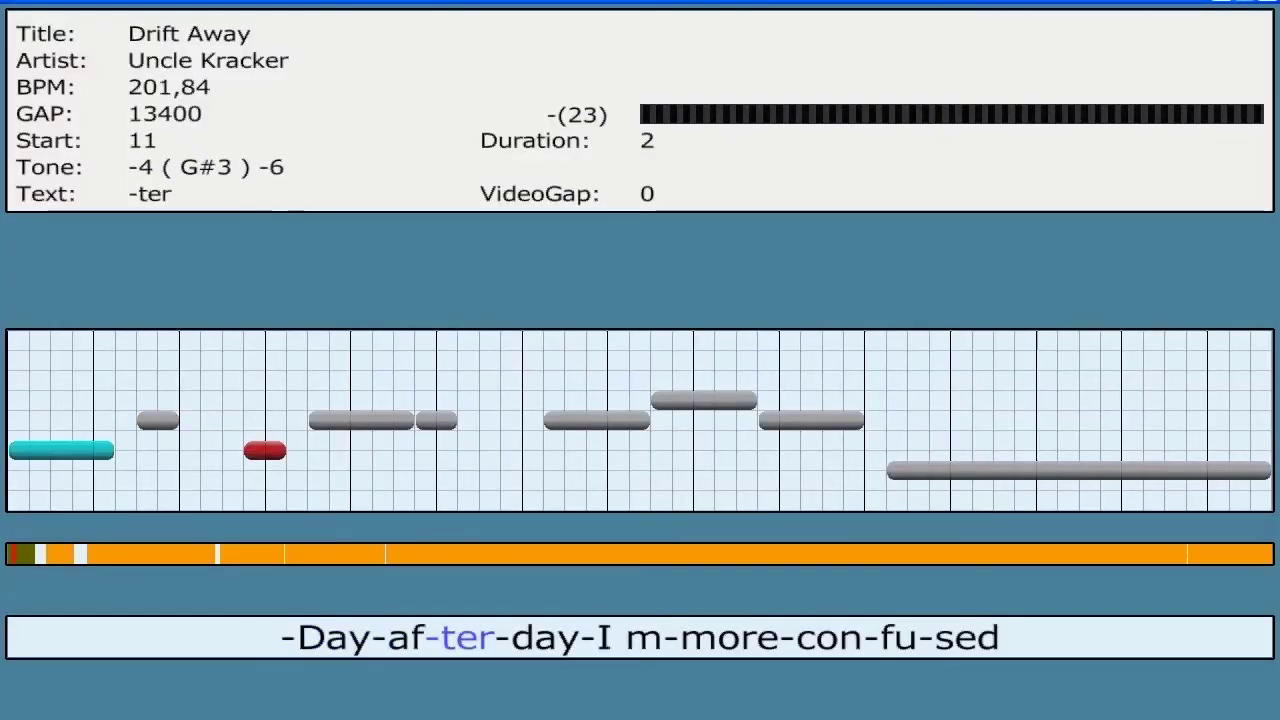
{"action": "key", "text": "Right"}
{"action": "key", "text": "Right"}
{"action": "key", "text": "Right"}
{"action": "key", "text": "Right"}
{"action": "key", "text": "Right"}
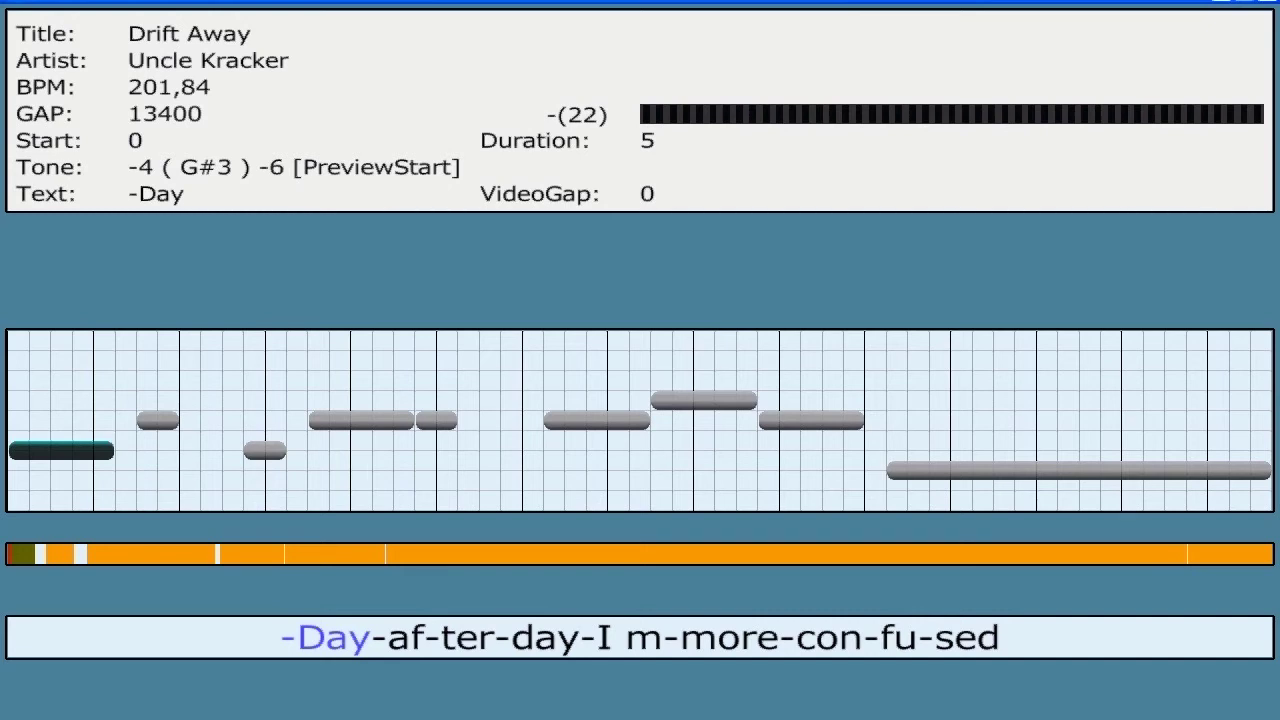
{"action": "key", "text": "Right"}
{"action": "key", "text": "Right"}
{"action": "key", "text": "Right"}
{"action": "key", "text": "Right"}
{"action": "key", "text": "Right"}
{"action": "key", "text": "Right"}
{"action": "key", "text": "Right"}
{"action": "key", "text": "Right"}
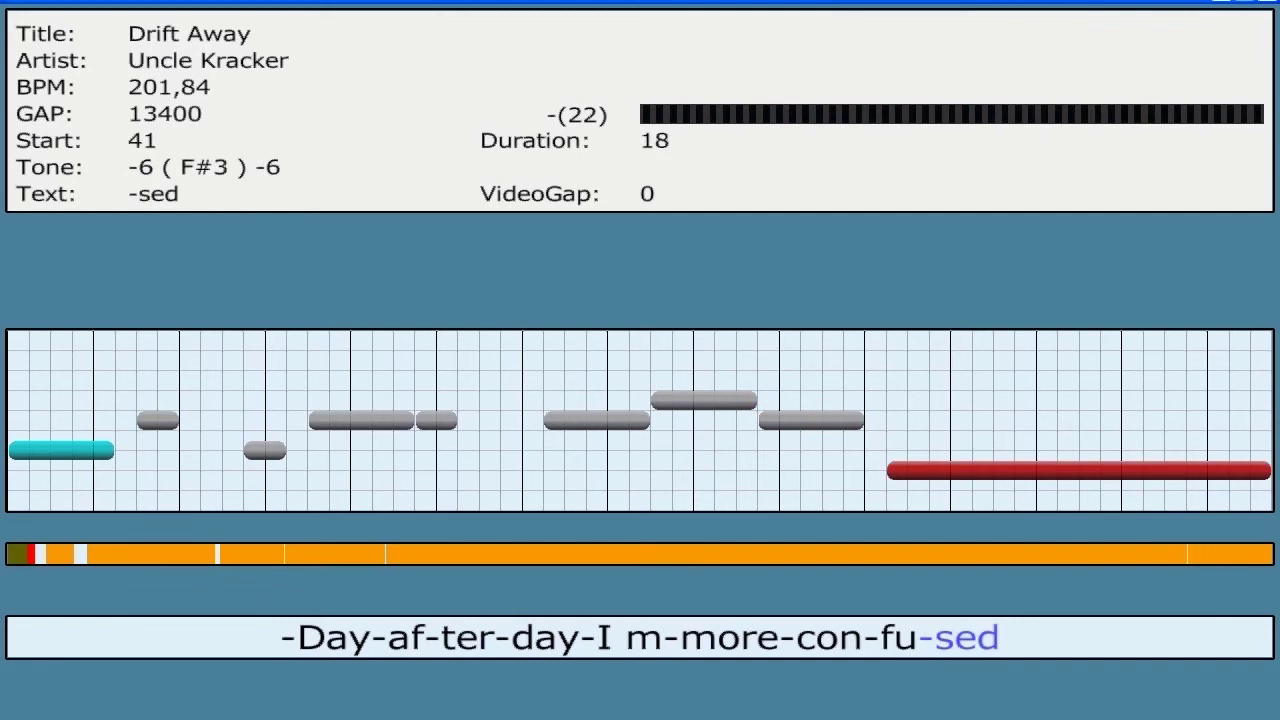
Step: Move the third note, -ter, one beat earlier to start at beat 10
{"action": "key", "text": "Right"}
{"action": "key", "text": "Right"}
{"action": "key", "text": "Right"}
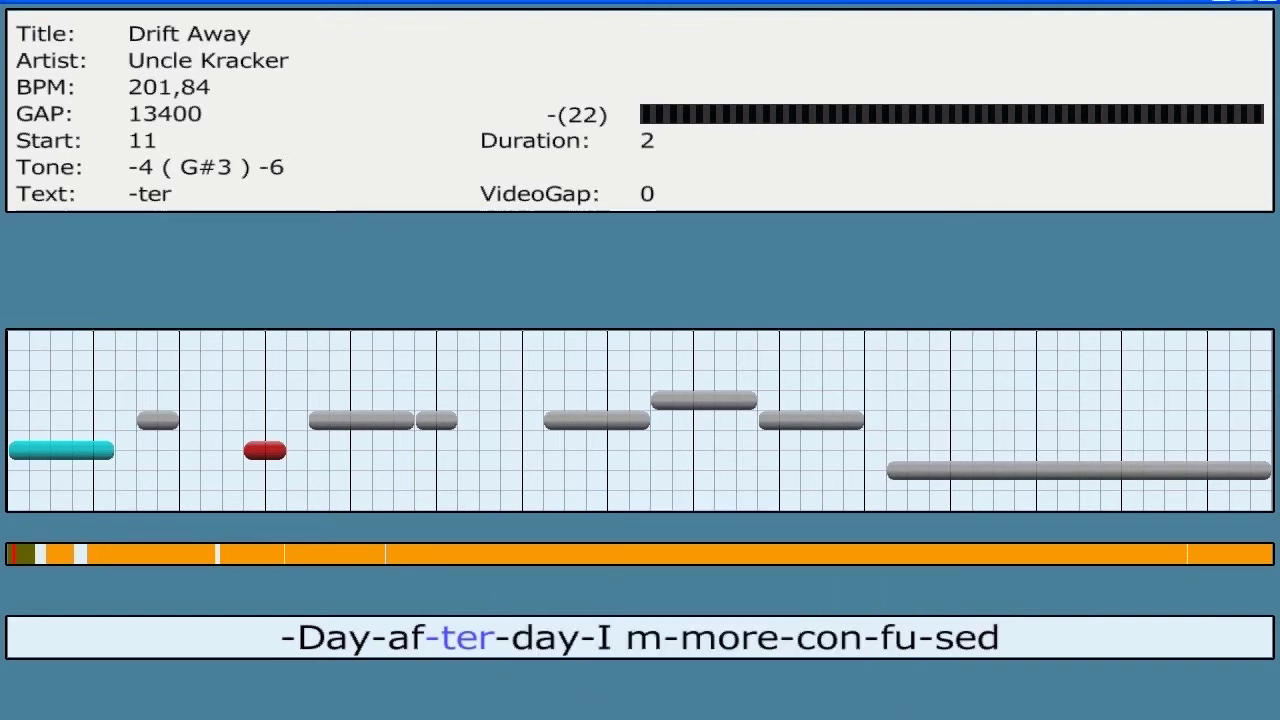
{"action": "key", "text": "shift+Left"}
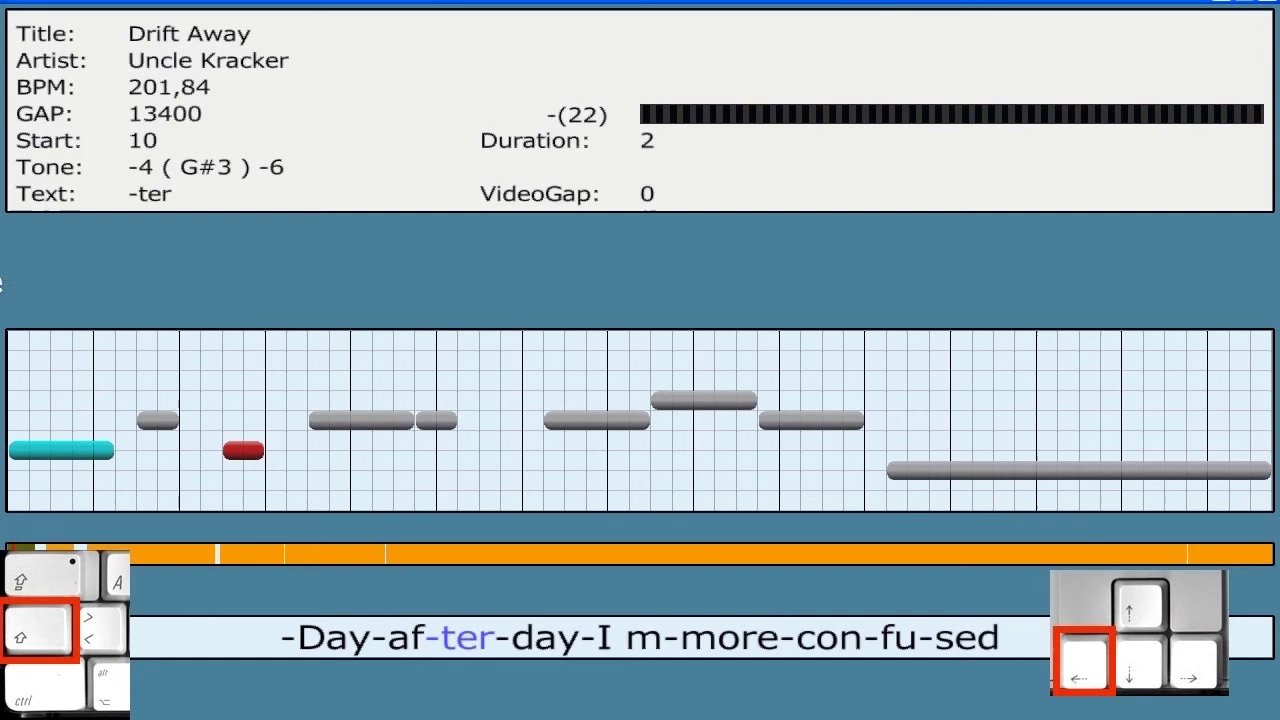
Step: Shift the -more note and all following notes one beat earlier, with -more starting at beat 24, and play the line
{"action": "key", "text": "Right"}
{"action": "key", "text": "Right"}
{"action": "key", "text": "Right"}
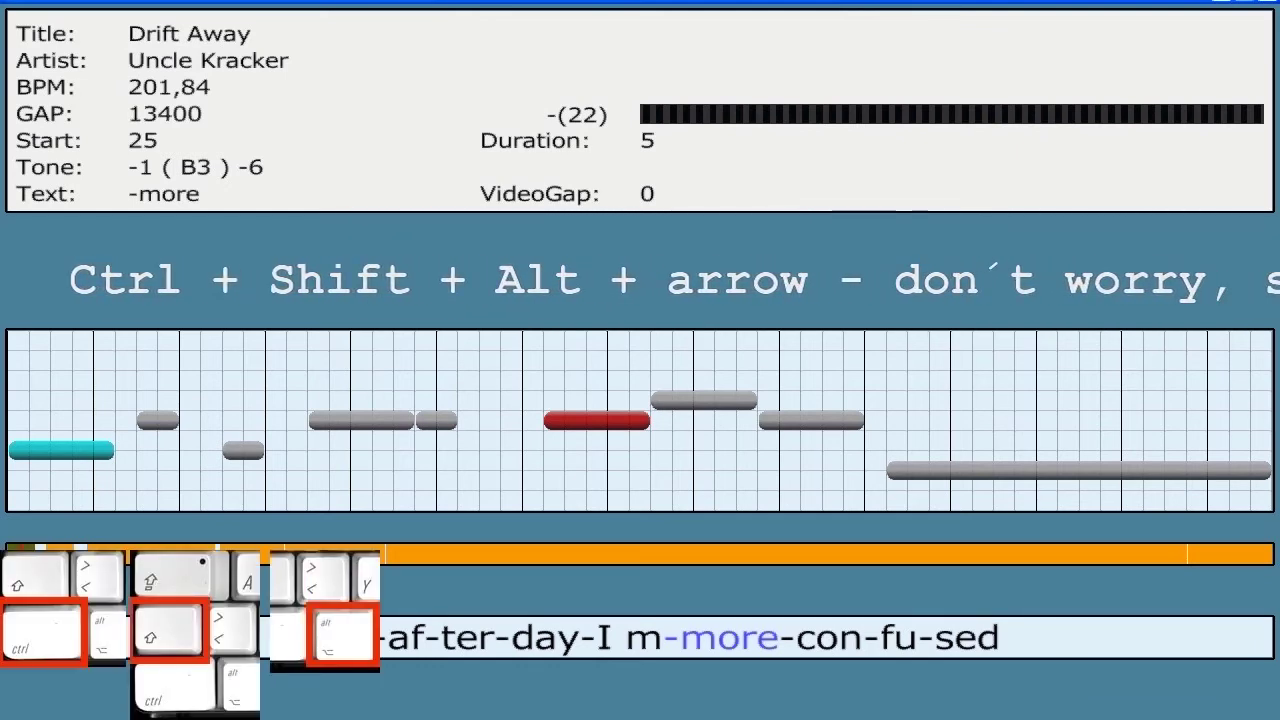
{"action": "key", "text": "ctrl+shift+alt+Left"}
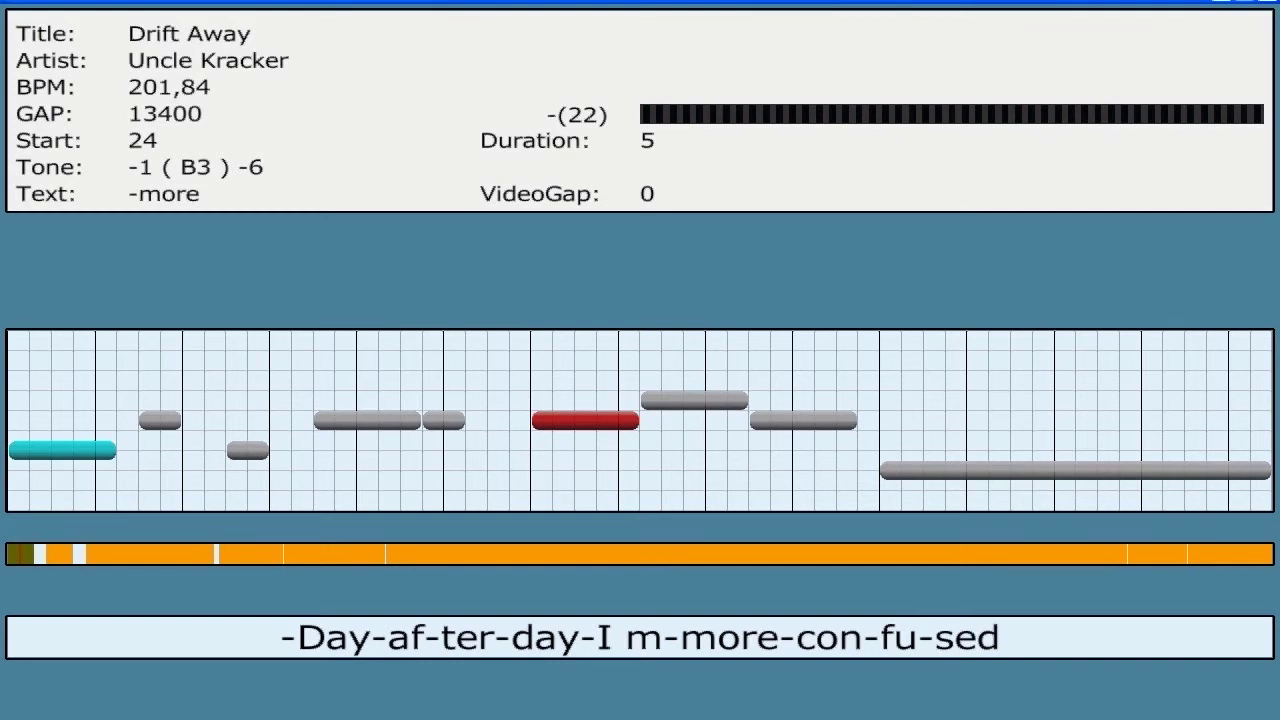
{"action": "key", "text": "p"}
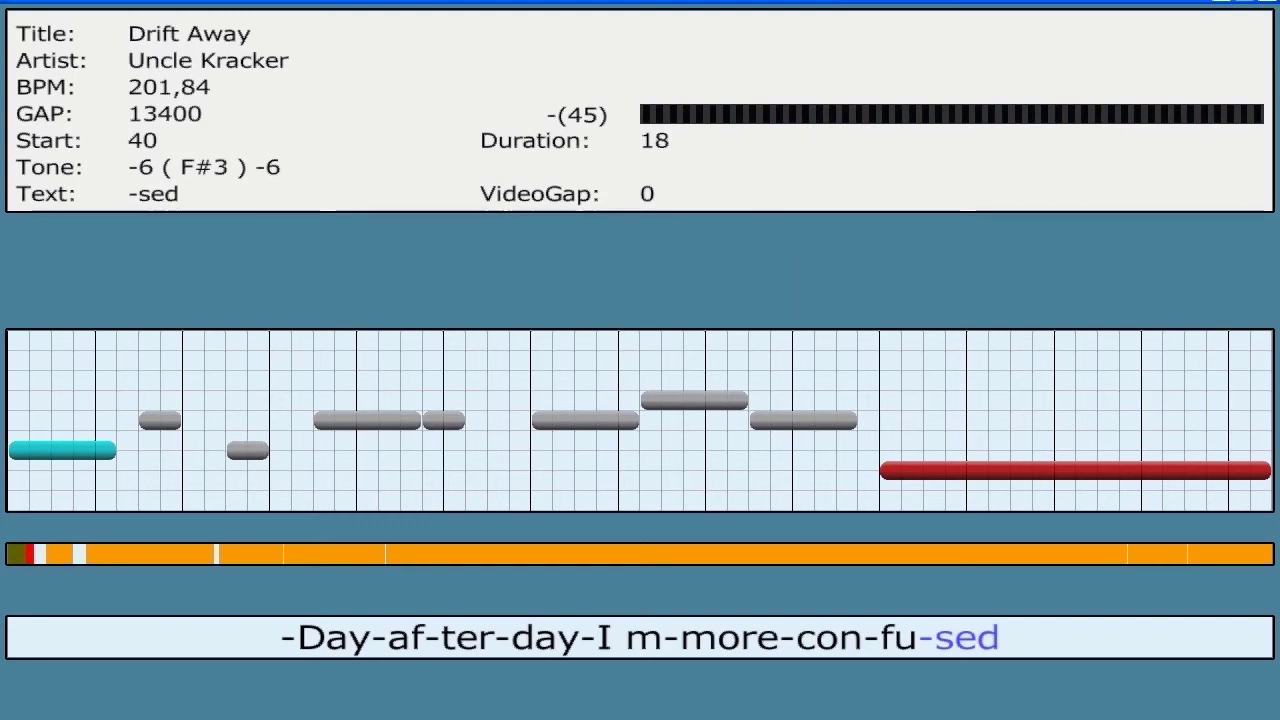
Step: Split the line's final -sed note in the middle, giving its halves the texts -~ and ~sed
{"action": "key", "text": "ctrl+minus"}
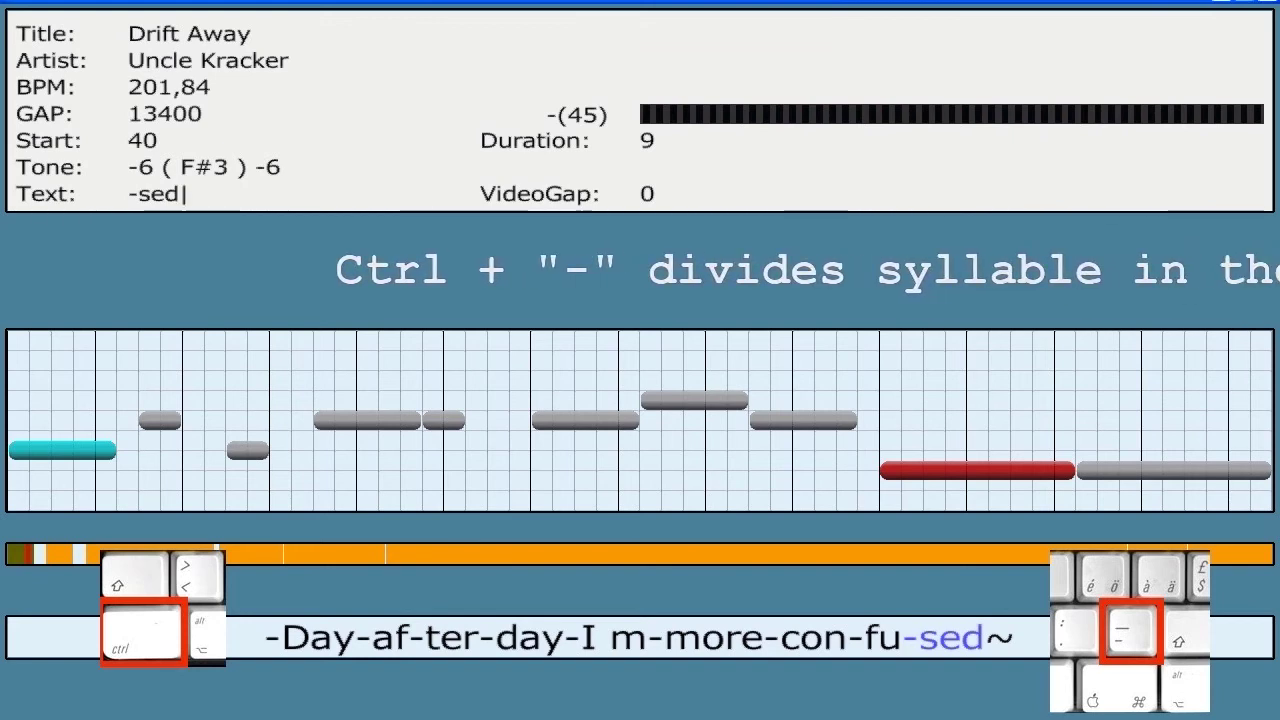
{"action": "key", "text": "BackSpace"}
{"action": "key", "text": "BackSpace"}
{"action": "key", "text": "BackSpace"}
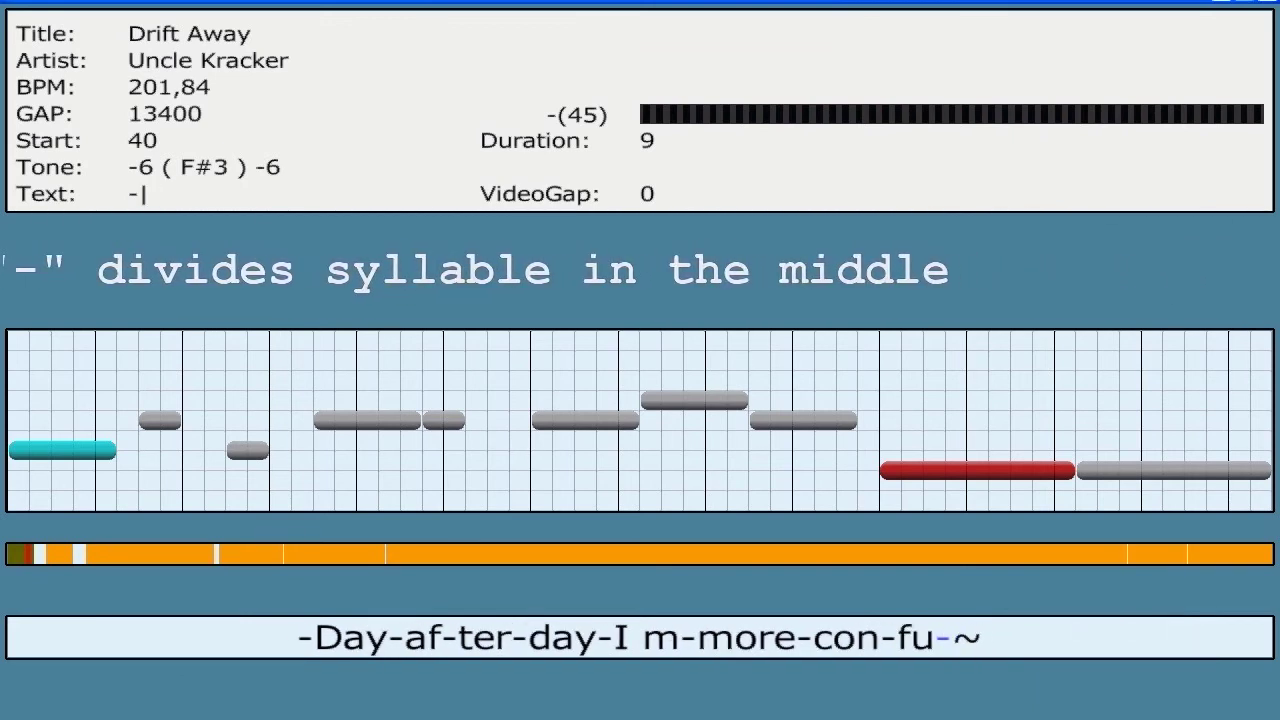
{"action": "type", "text": "~"}
{"action": "key", "text": "Right"}
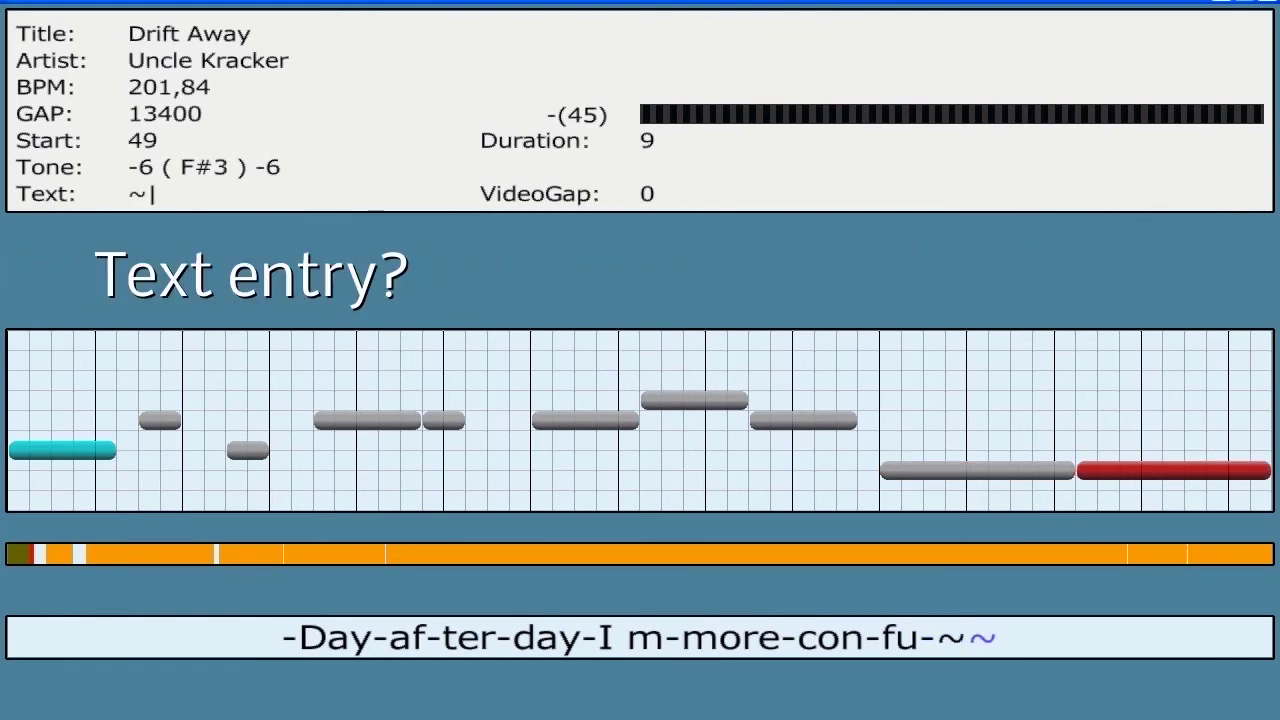
{"action": "type", "text": "sed"}
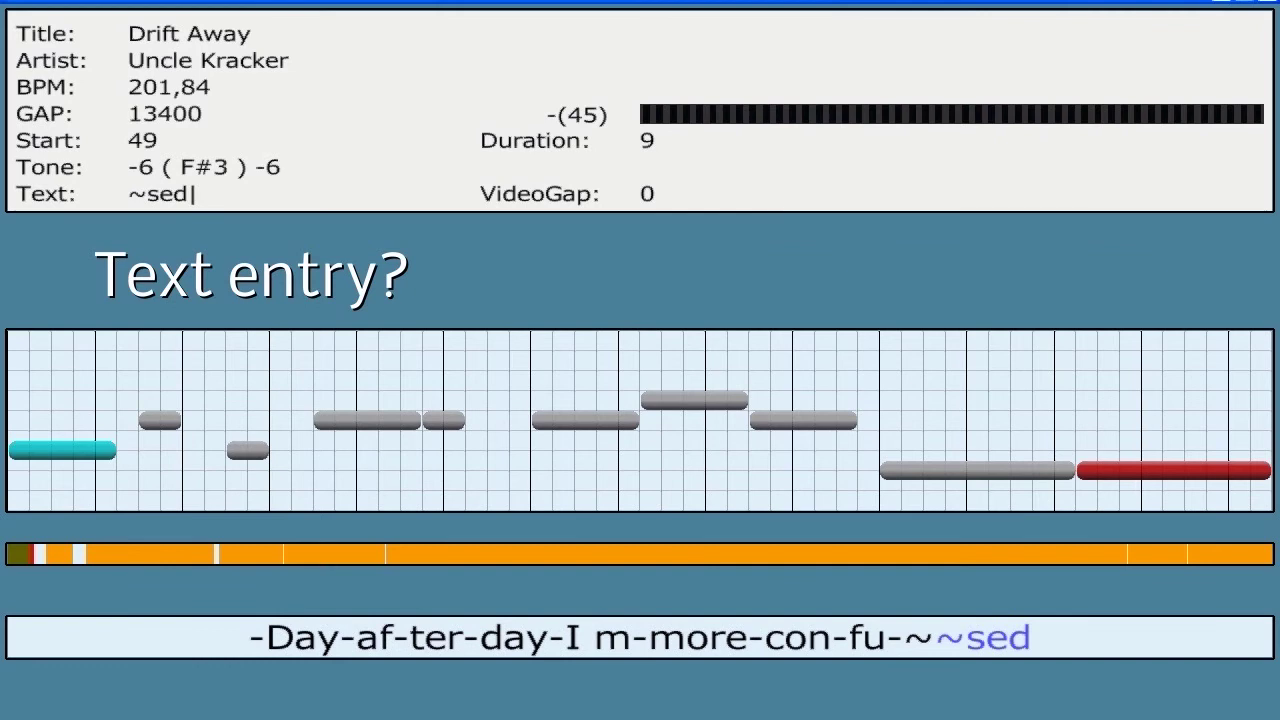
{"action": "key", "text": "Return"}
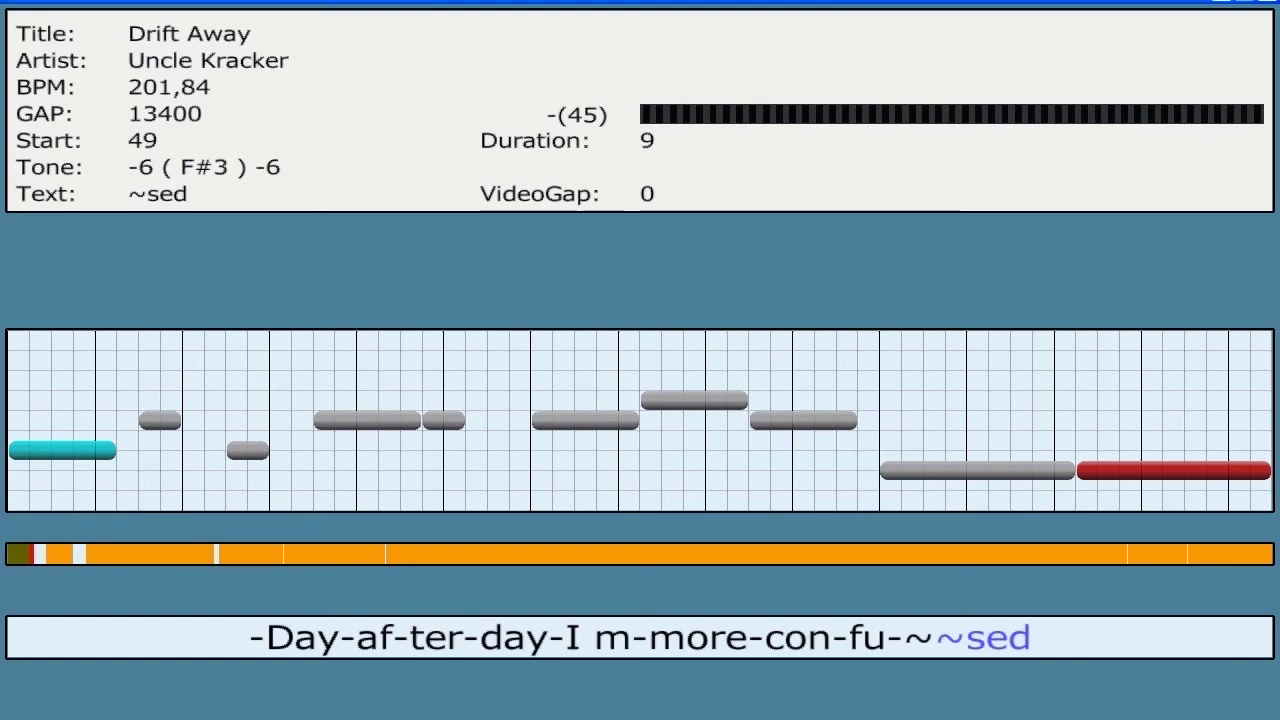
Step: Shorten the -~ note from its end to a duration of 6 beats
{"action": "key", "text": "Left"}
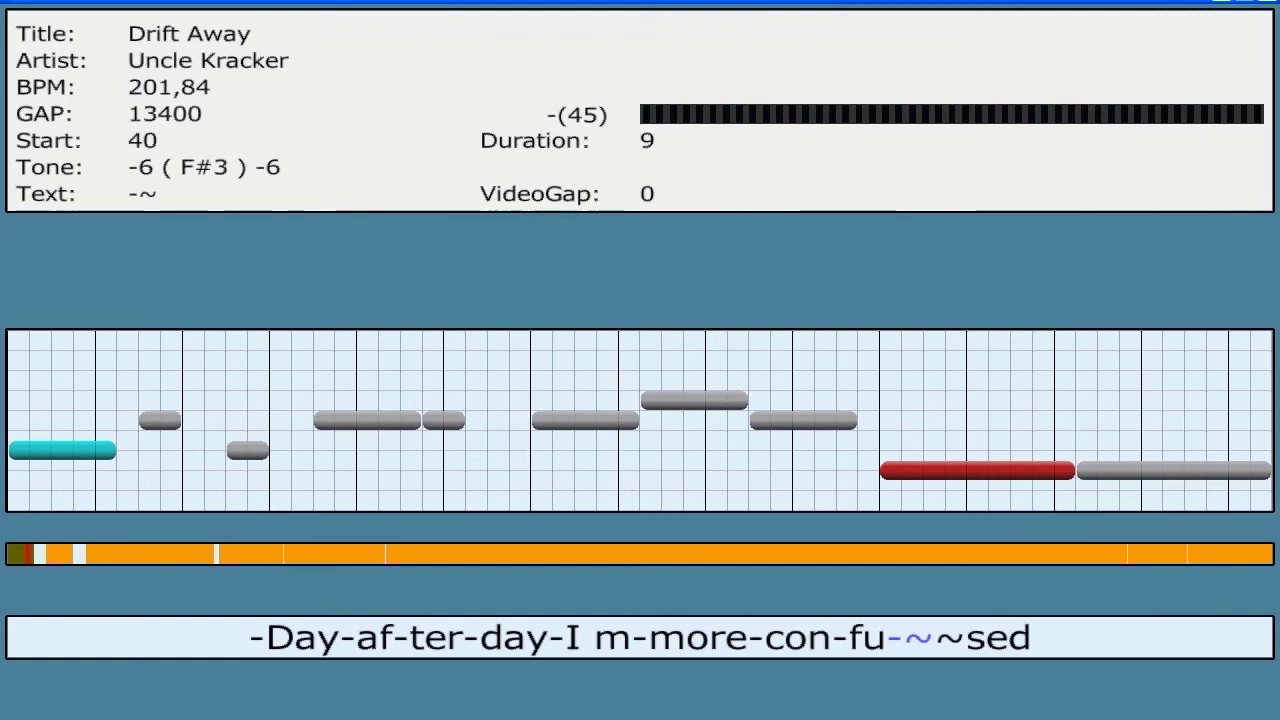
{"action": "key", "text": "alt+Left"}
{"action": "key", "text": "alt+Left"}
{"action": "key", "text": "alt+Left"}
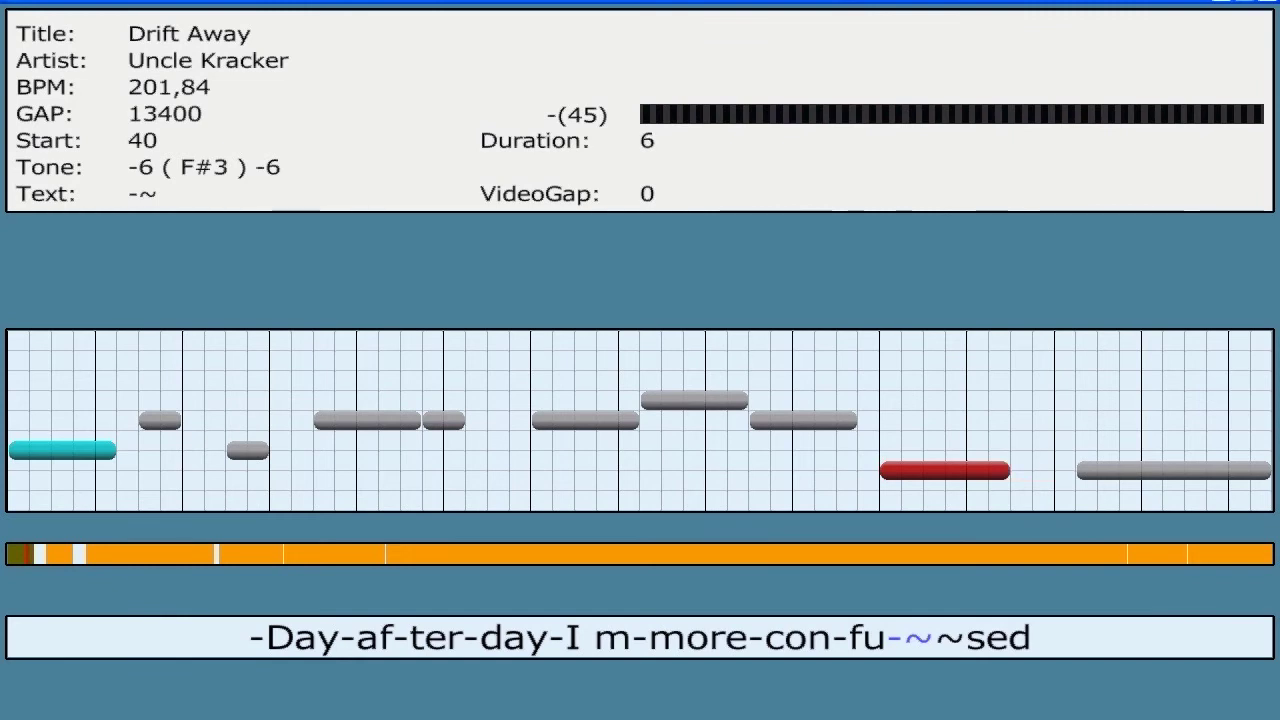
Step: Shorten the ~sed note to a duration of 6 beats and move it earlier to start at beat 46
{"action": "key", "text": "Right"}
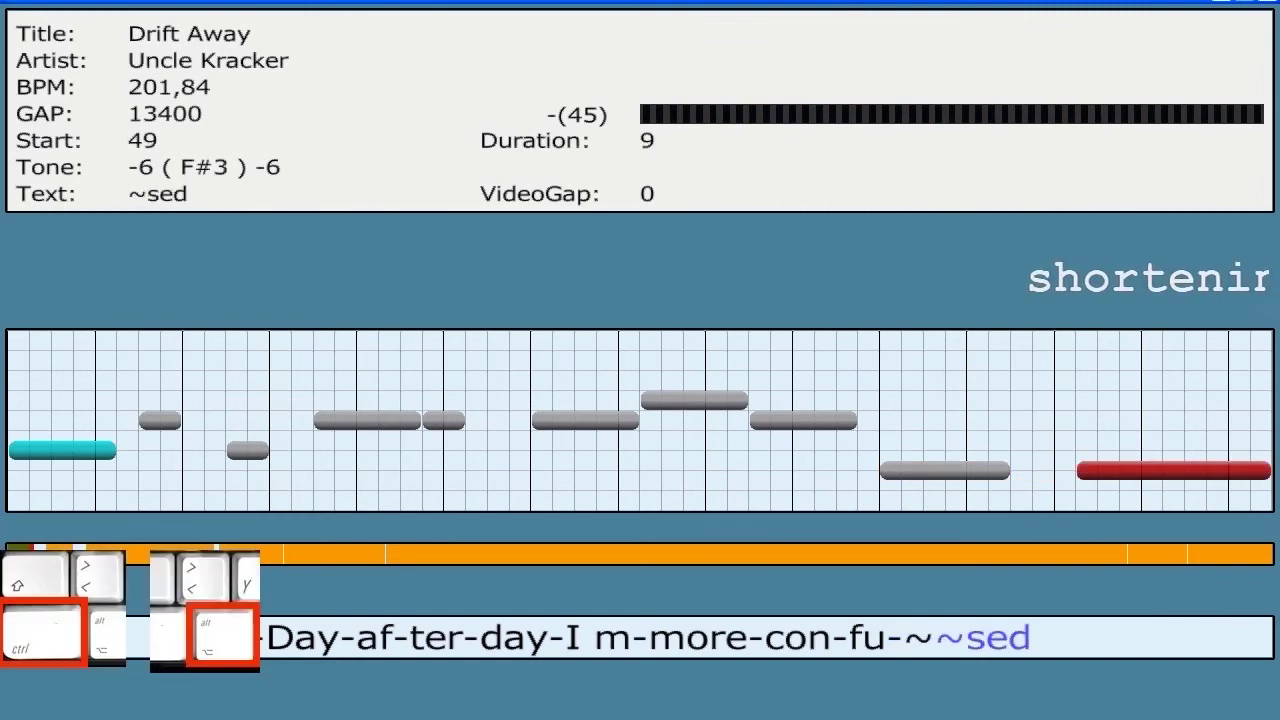
{"action": "key", "text": "alt+Left"}
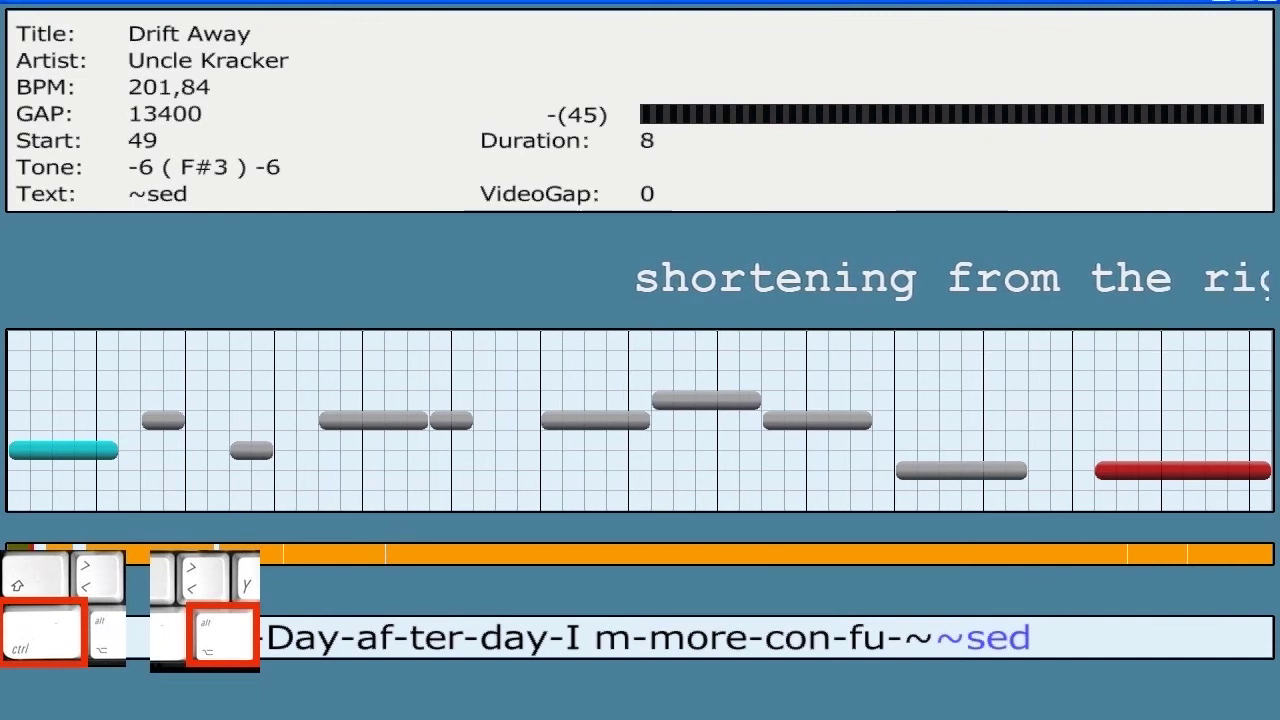
{"action": "key", "text": "alt+Left"}
{"action": "key", "text": "alt+Left"}
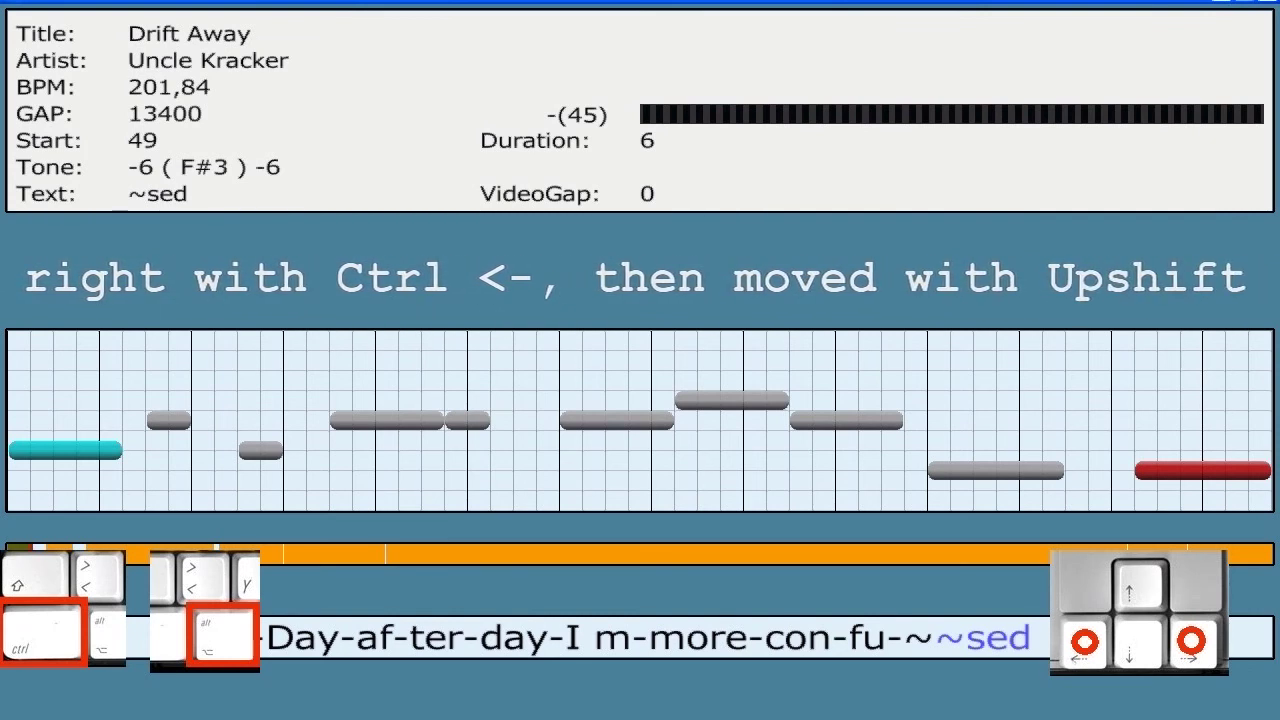
{"action": "key", "text": "shift+Left"}
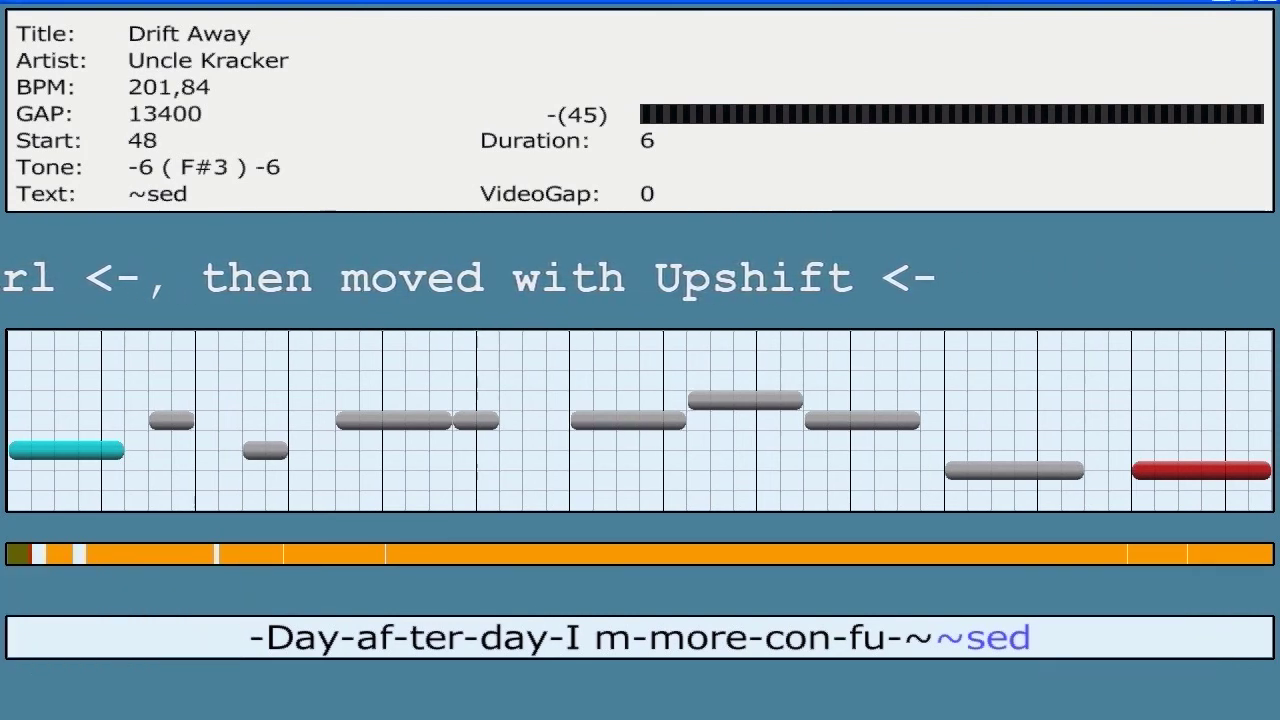
{"action": "key", "text": "shift+Left"}
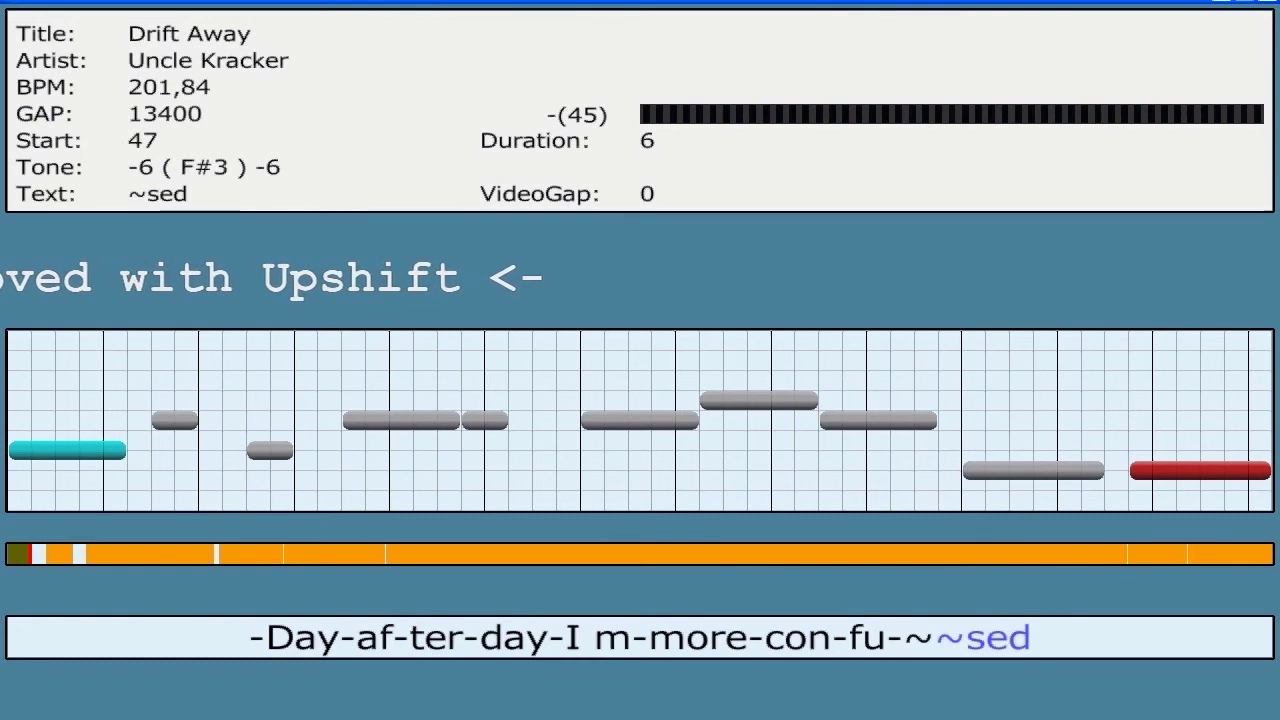
{"action": "key", "text": "shift+Left"}
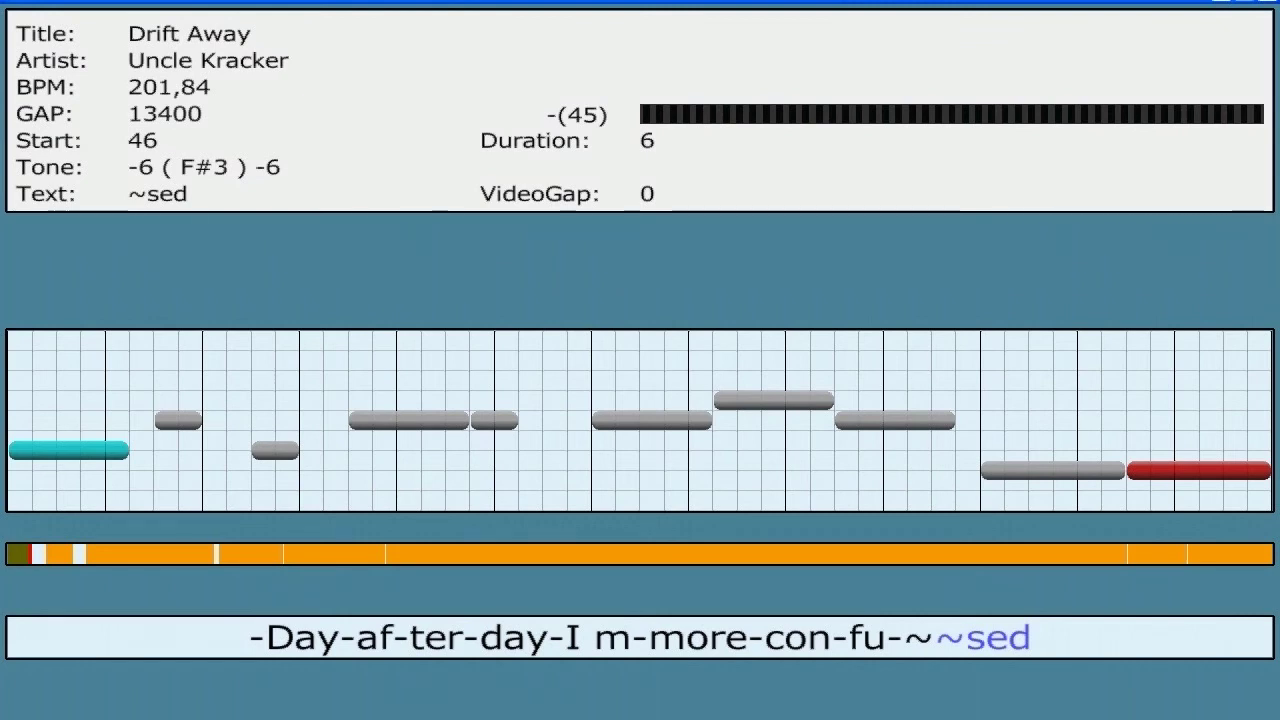
Step: Try undoing and redoing the last shift of the ~sed note
{"action": "key", "text": "ctrl+z"}
{"action": "key", "text": "ctrl+y"}
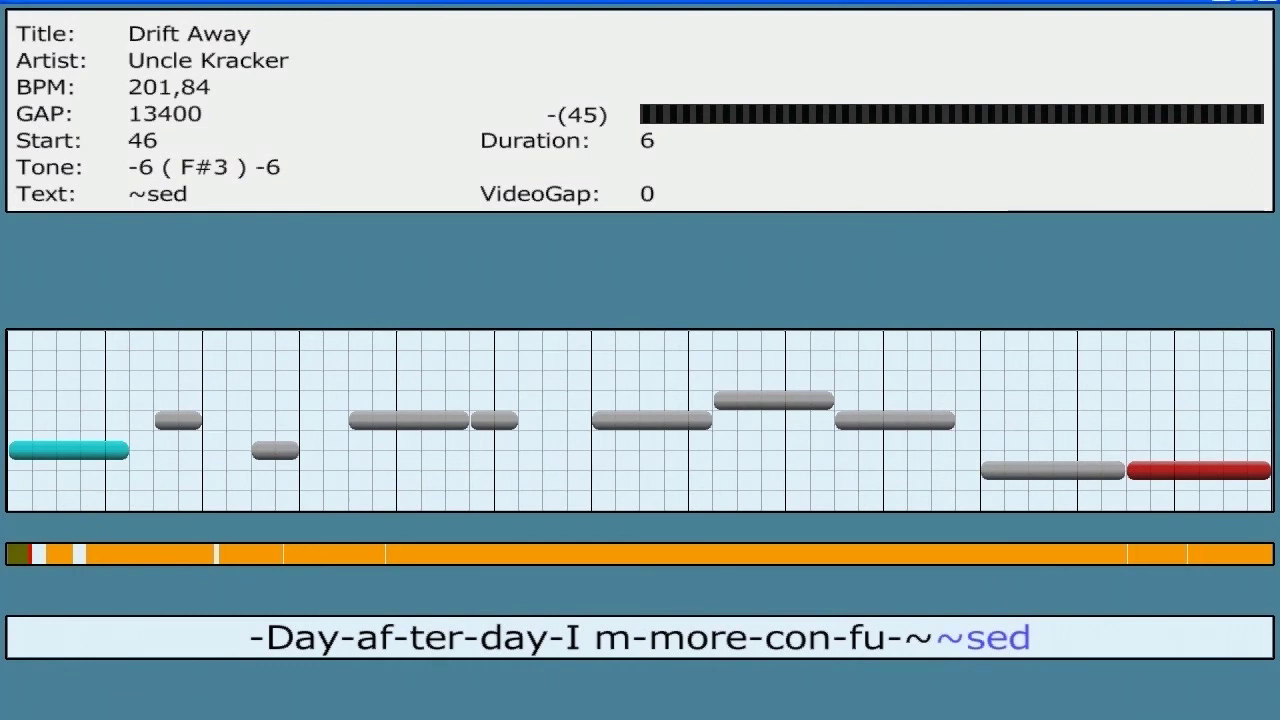
{"action": "key", "text": "ctrl+z"}
Step: Play the next lyric line, then enter the syllables Yet, I, look, for and the on its first five notes
{"action": "key", "text": "Down"}
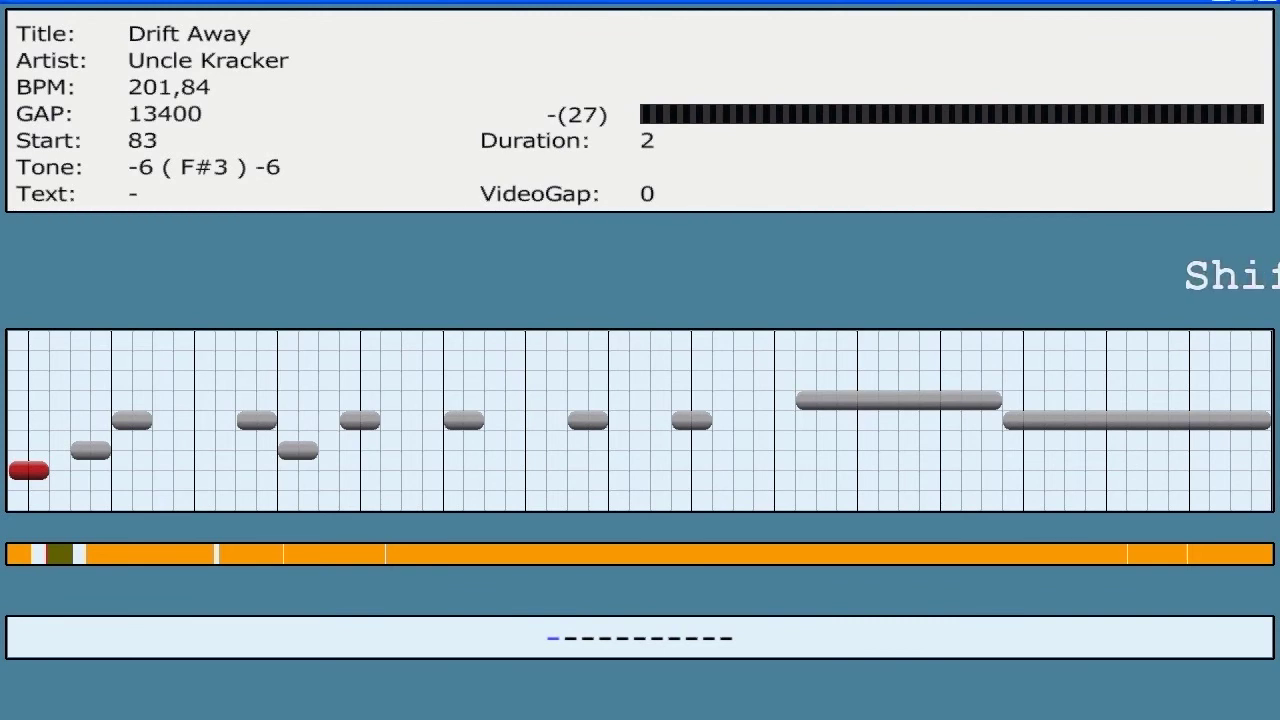
{"action": "key", "text": "shift+p"}
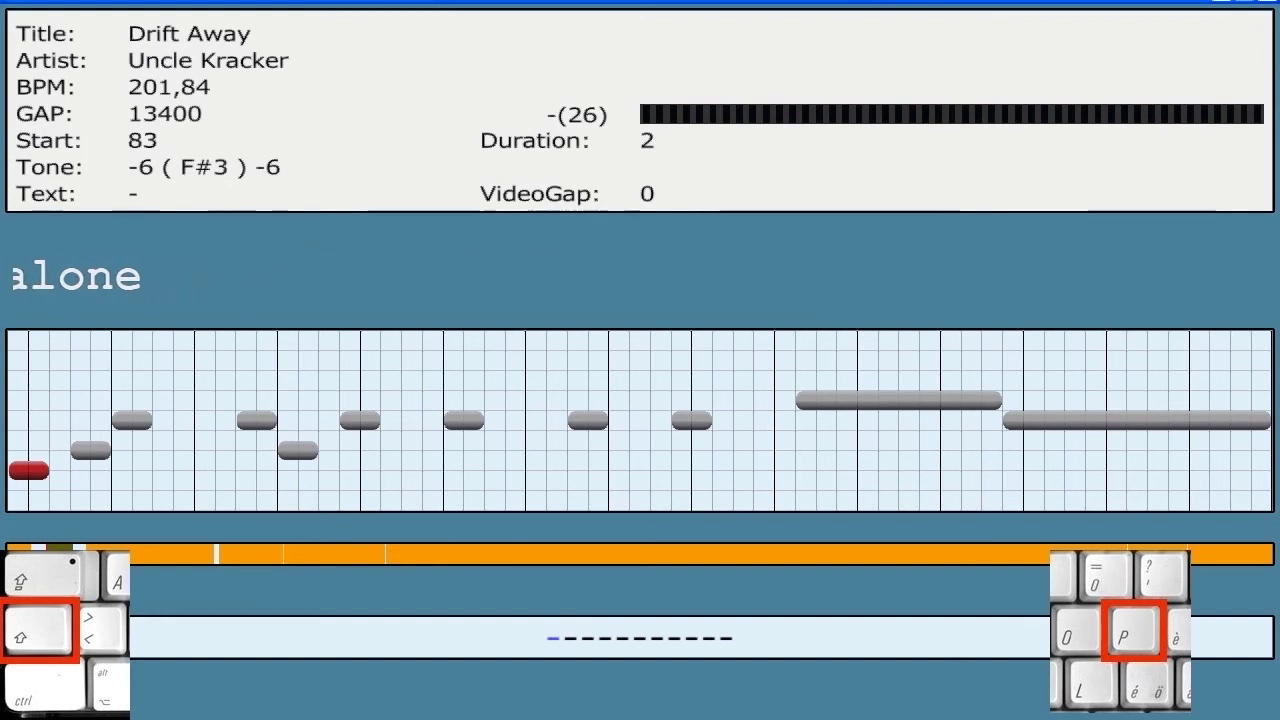
{"action": "type", "text": "Yet"}
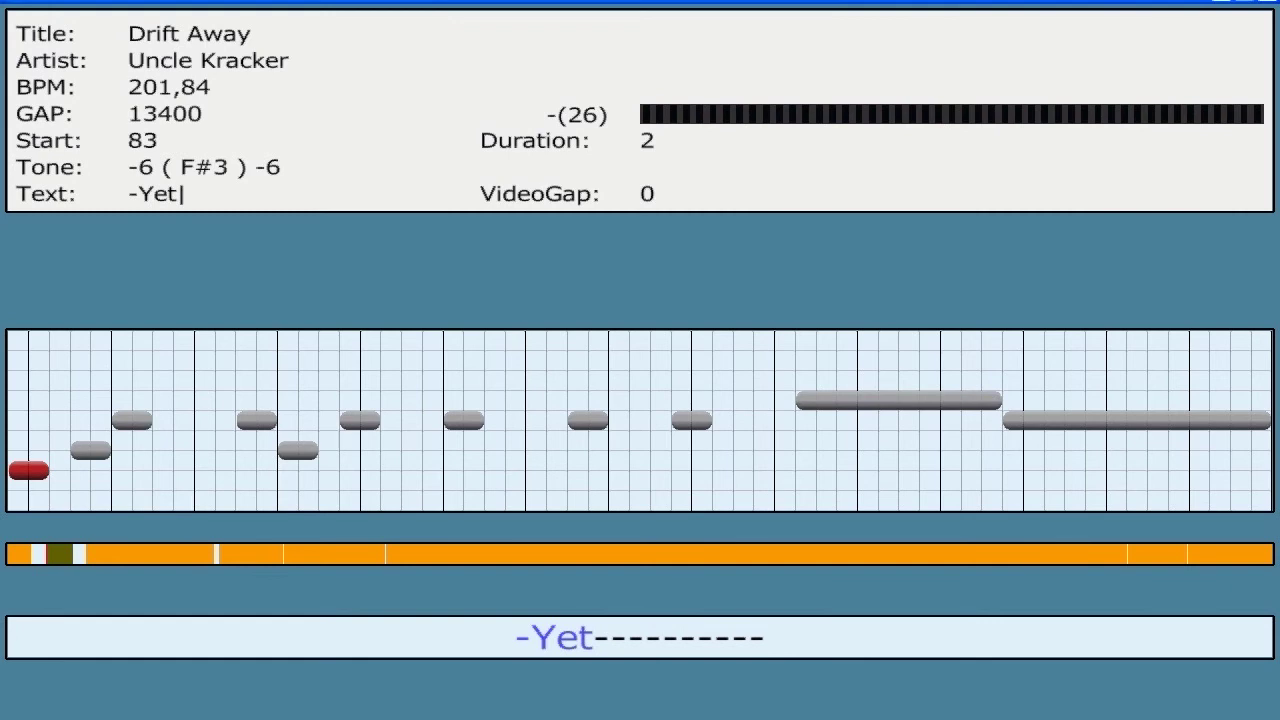
{"action": "key", "text": "Right"}
{"action": "type", "text": "I"}
{"action": "key", "text": "Right"}
{"action": "type", "text": "look"}
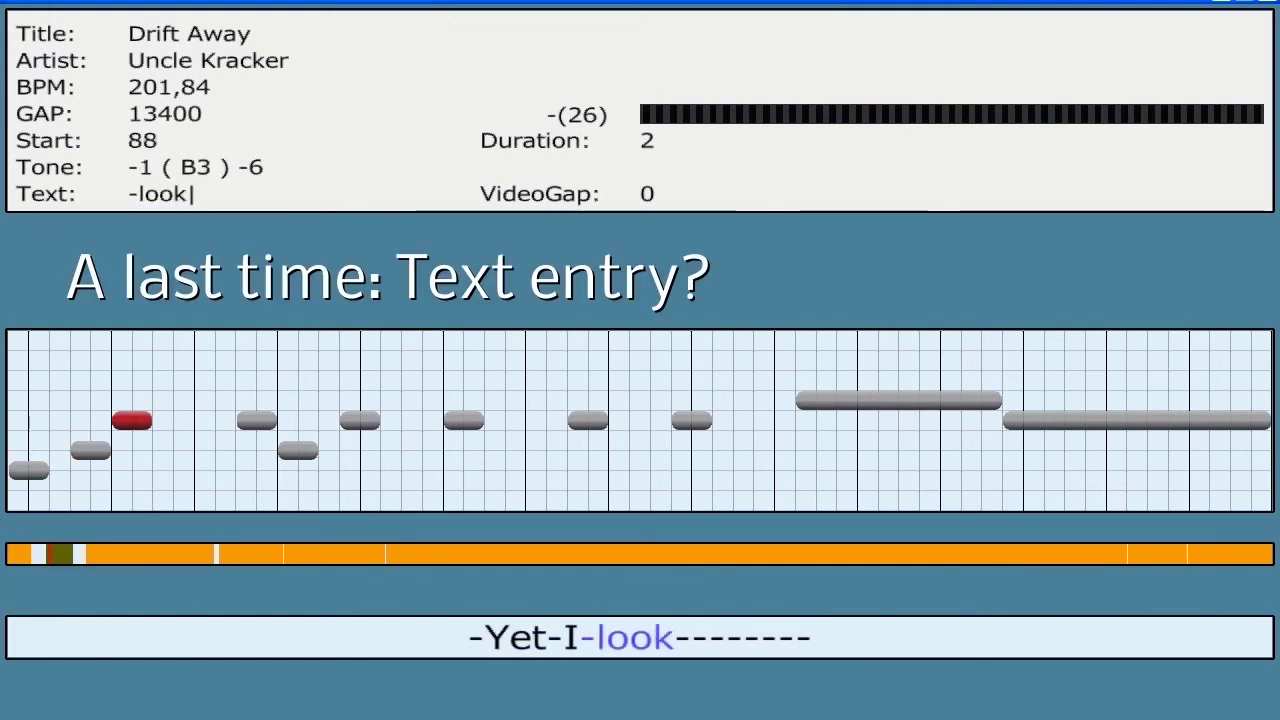
{"action": "key", "text": "Right"}
{"action": "type", "text": "for"}
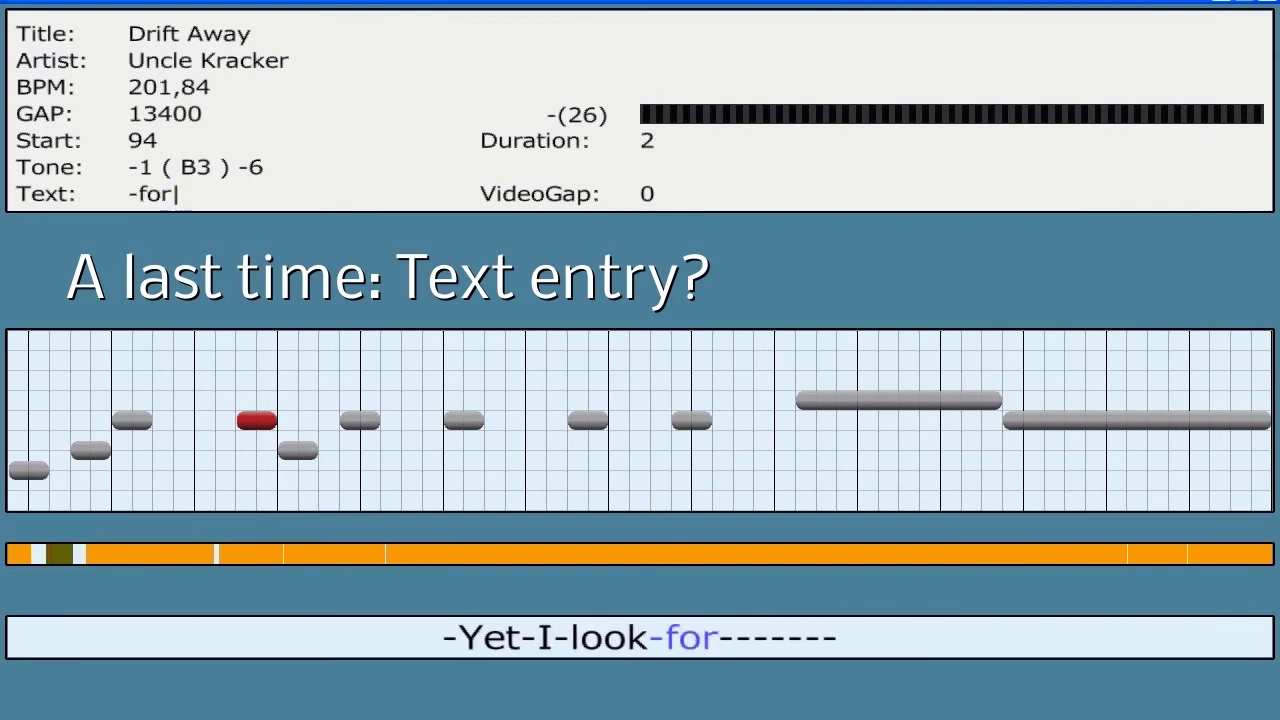
{"action": "key", "text": "Right"}
{"action": "type", "text": "the"}
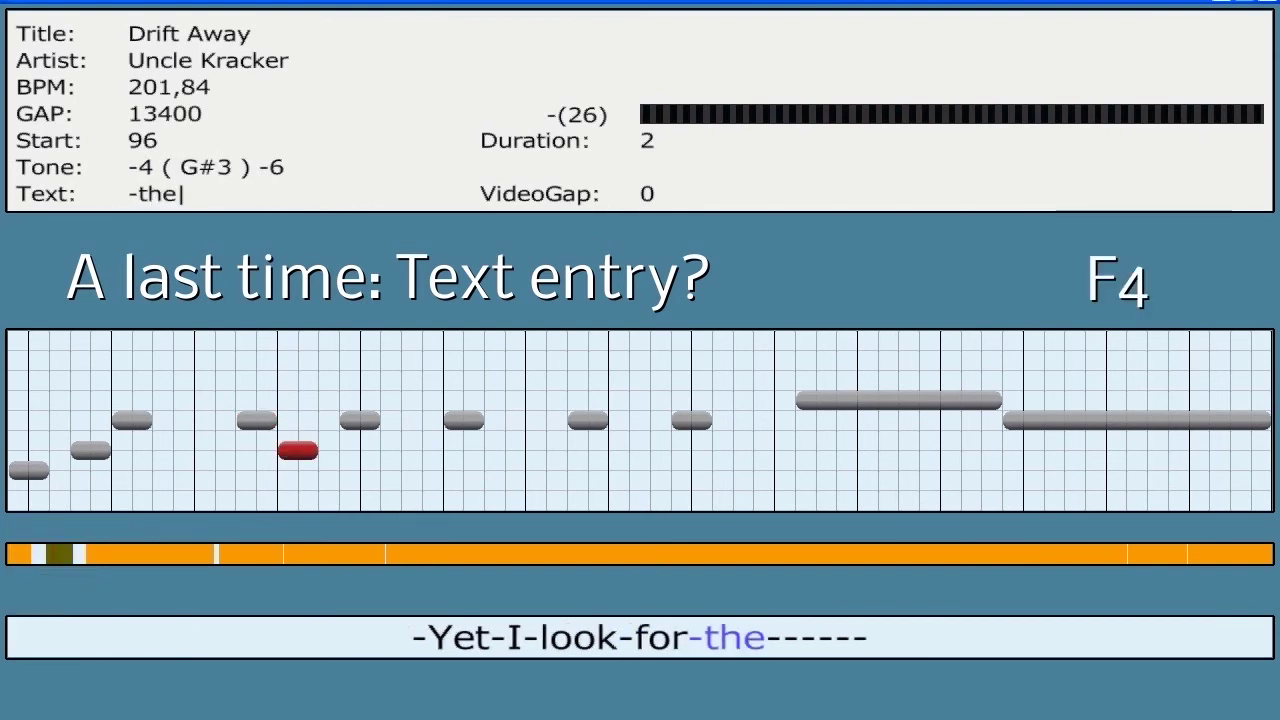
Step: Enter the syllables light, through, the, pour, ing and rain. on the line's remaining notes
{"action": "key", "text": "Right"}
{"action": "type", "text": "light"}
{"action": "key", "text": "Right"}
{"action": "type", "text": "thro"}
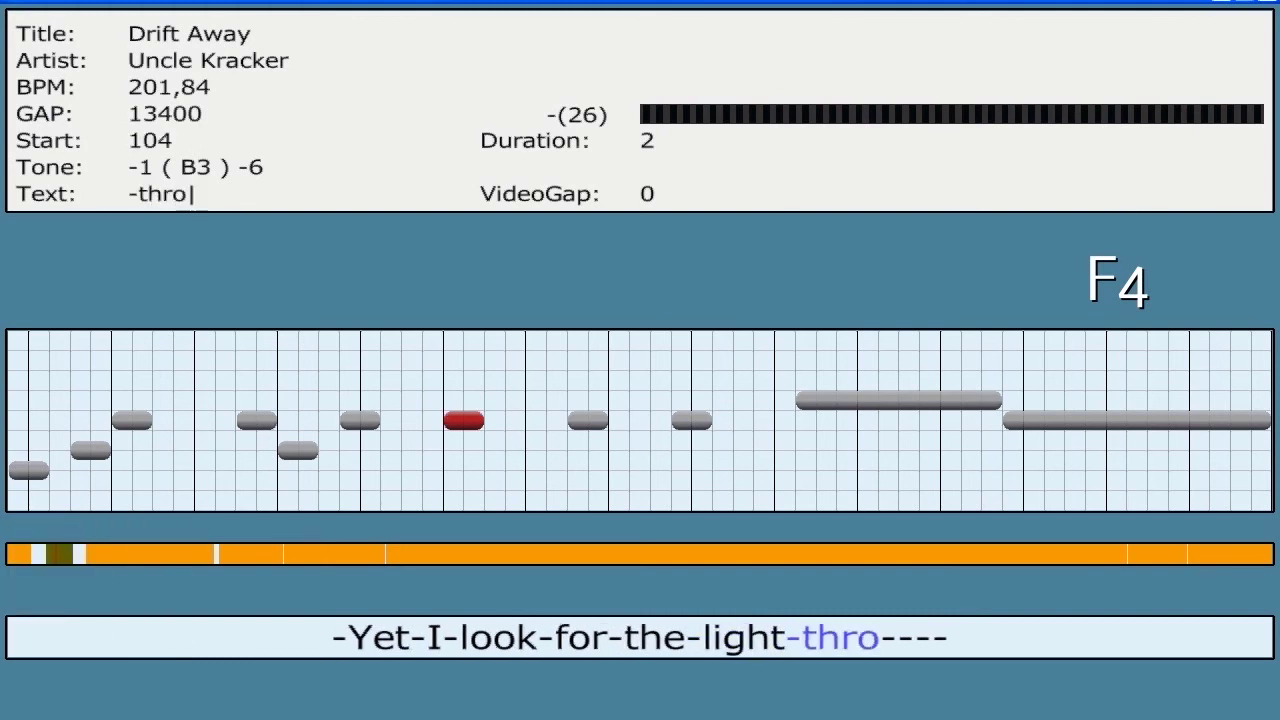
{"action": "type", "text": "ugh"}
{"action": "key", "text": "Right"}
{"action": "type", "text": "the"}
{"action": "key", "text": "Right"}
{"action": "type", "text": "pour"}
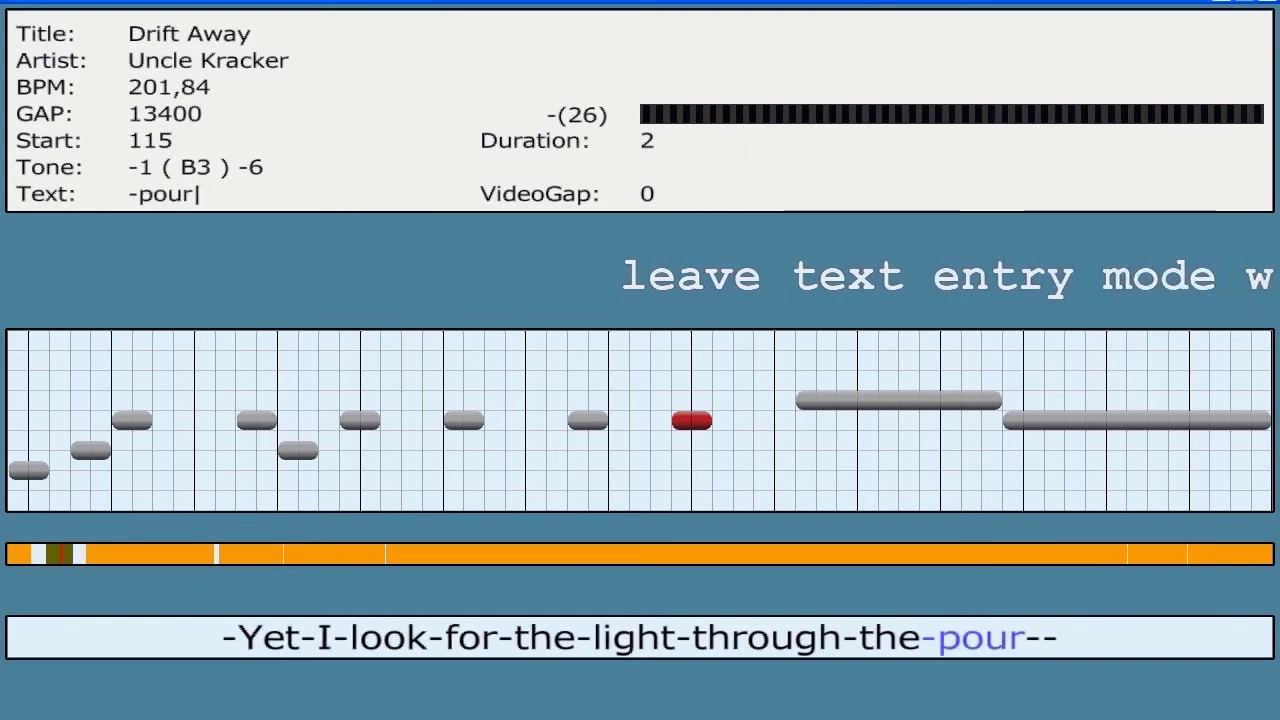
{"action": "key", "text": "Right"}
{"action": "type", "text": "ing"}
{"action": "key", "text": "Right"}
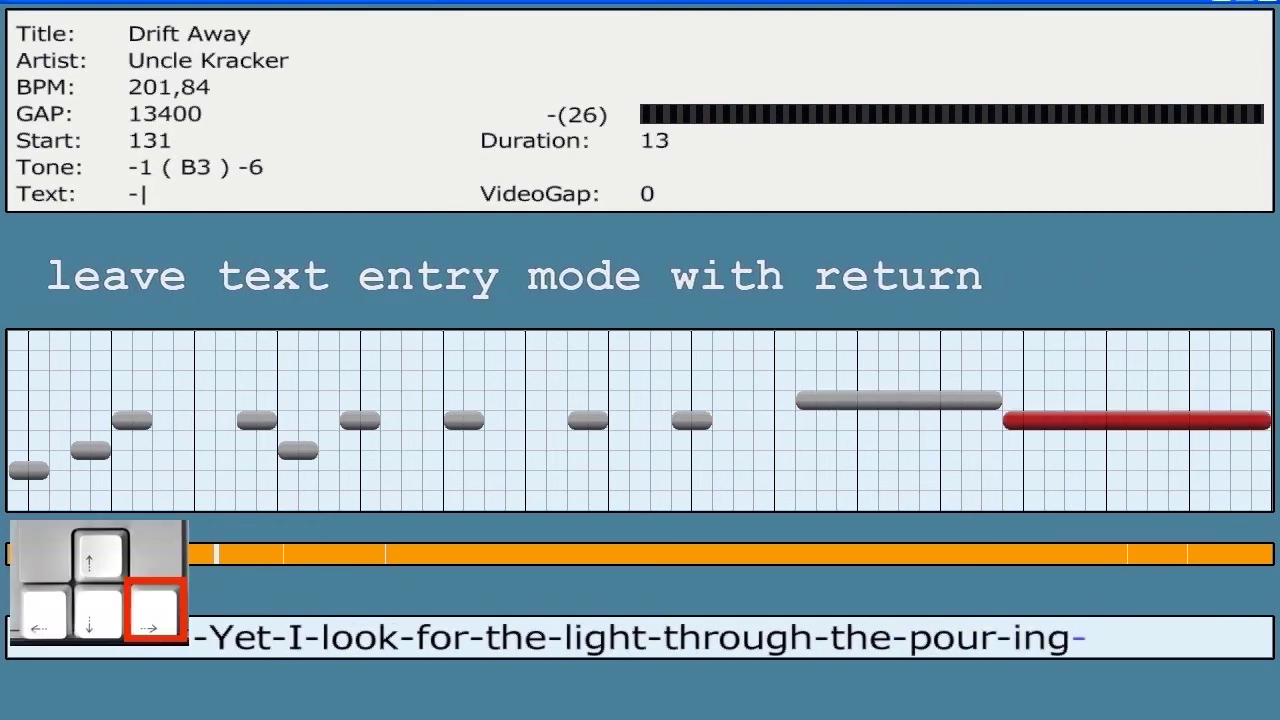
{"action": "type", "text": "rain."}
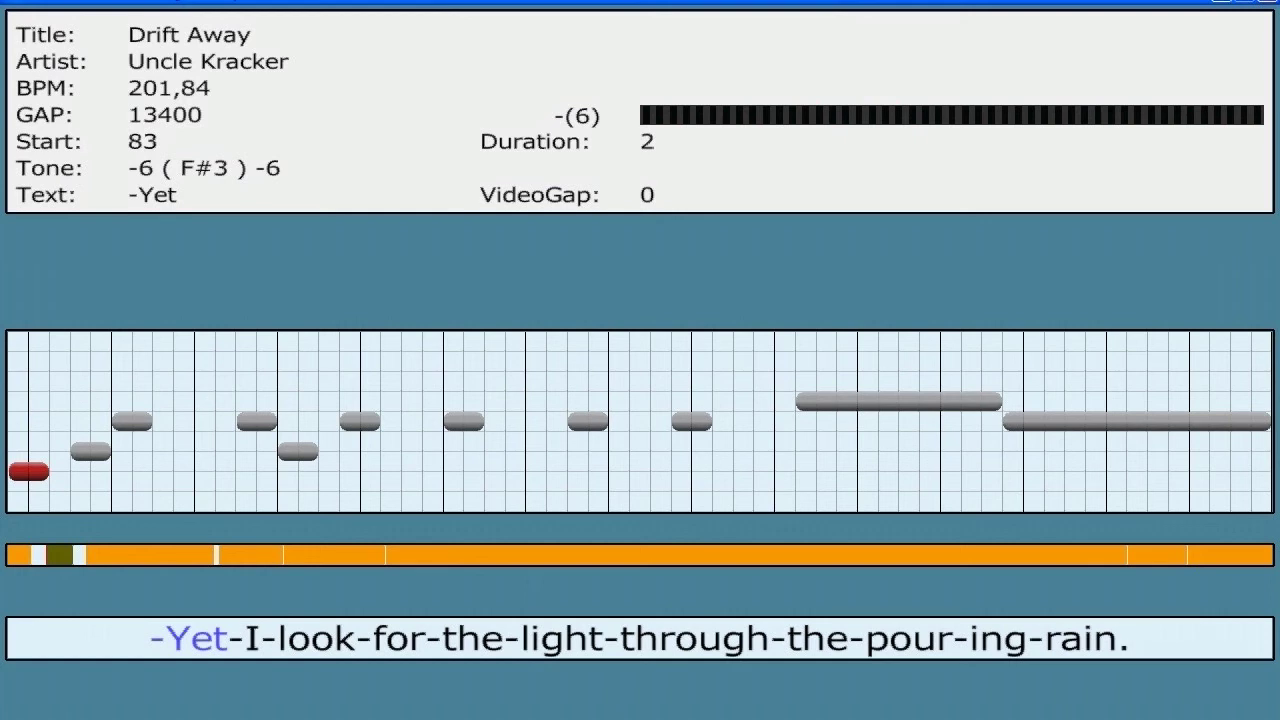
Step: Split the lyric line before the -for note and return to its first part, -Yet-I-look
{"action": "key", "text": "Right"}
{"action": "key", "text": "Right"}
{"action": "key", "text": "Right"}
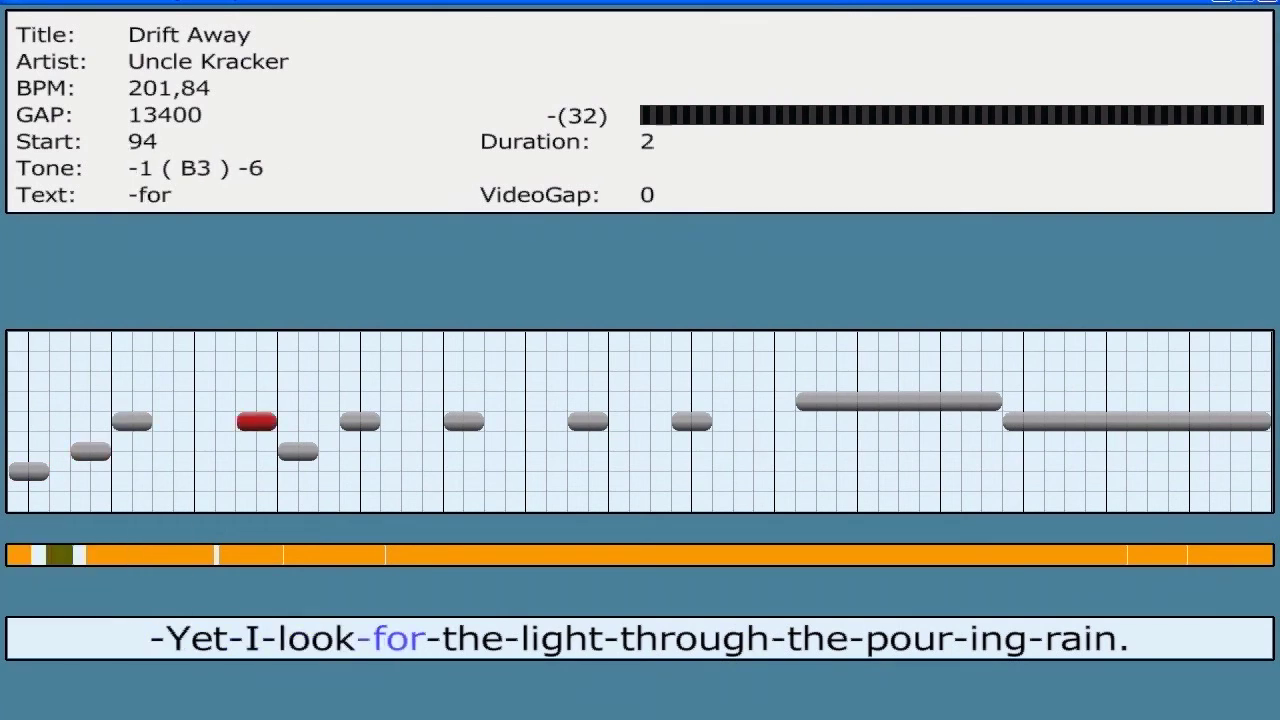
{"action": "key", "text": "slash"}
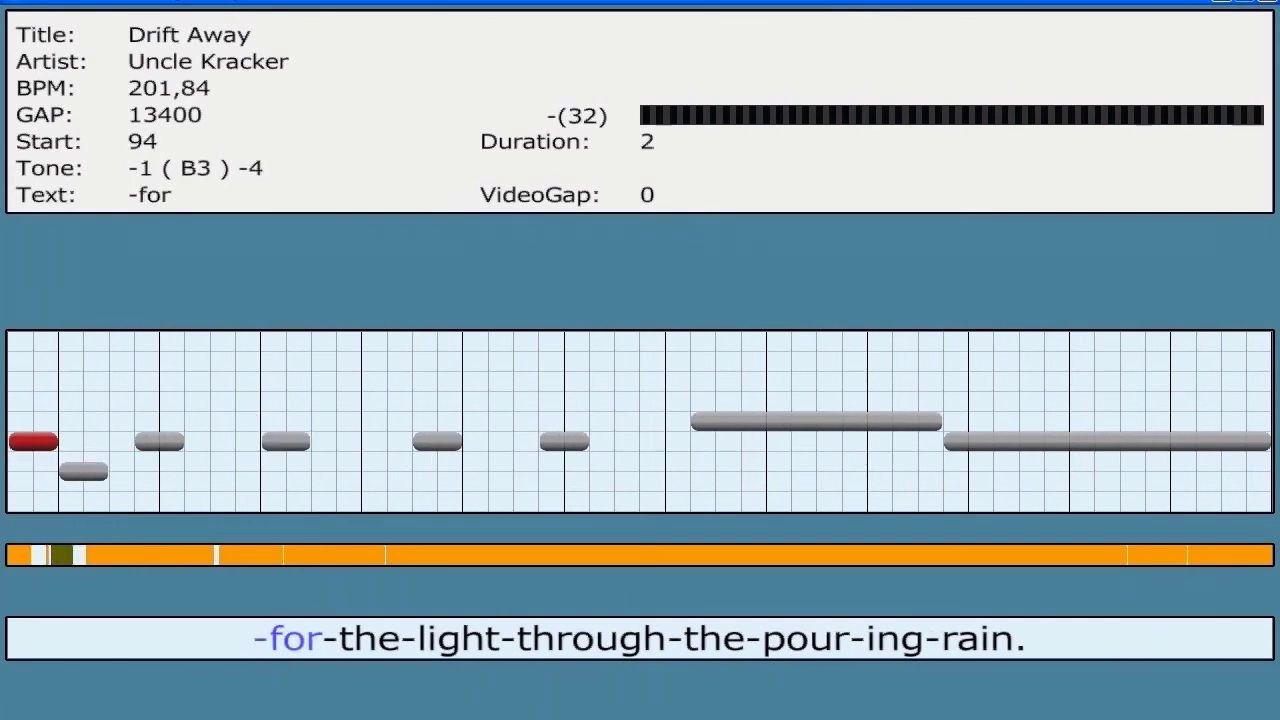
{"action": "key", "text": "minus"}
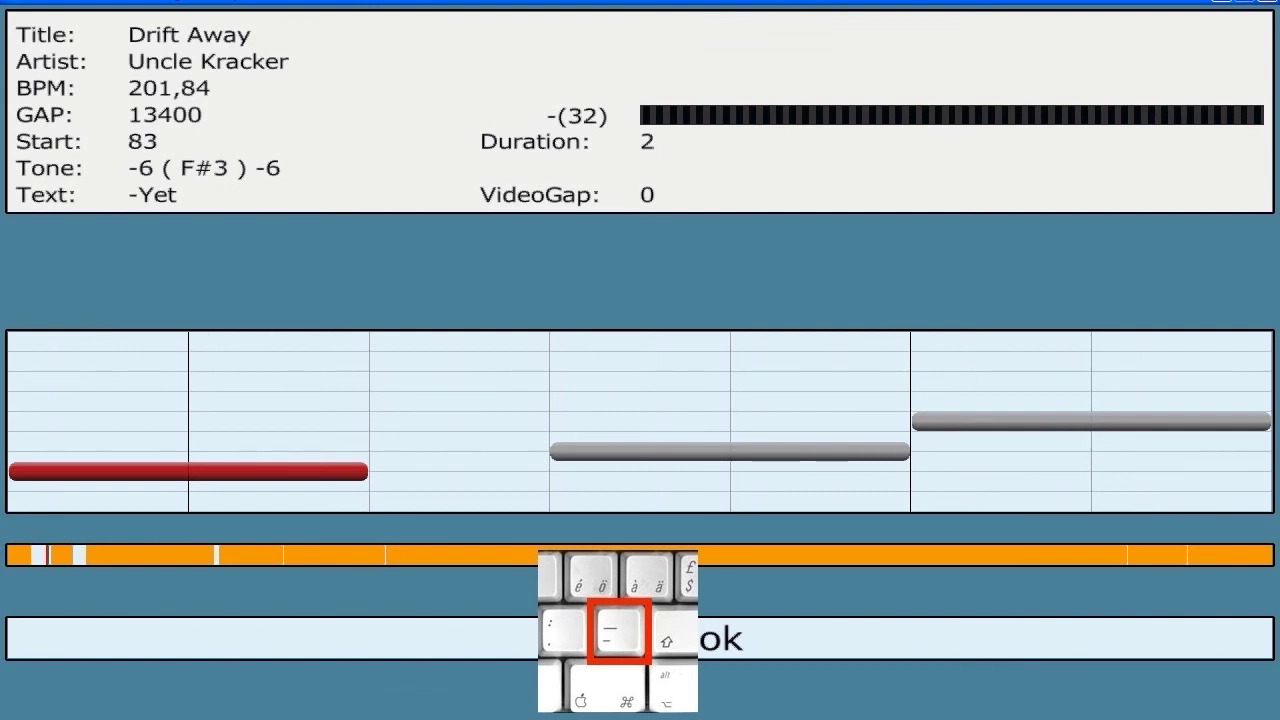
Step: Shift the -I note to start at beat 85 and the -look note to beat 87, and play back the line
{"action": "key", "text": "p"}
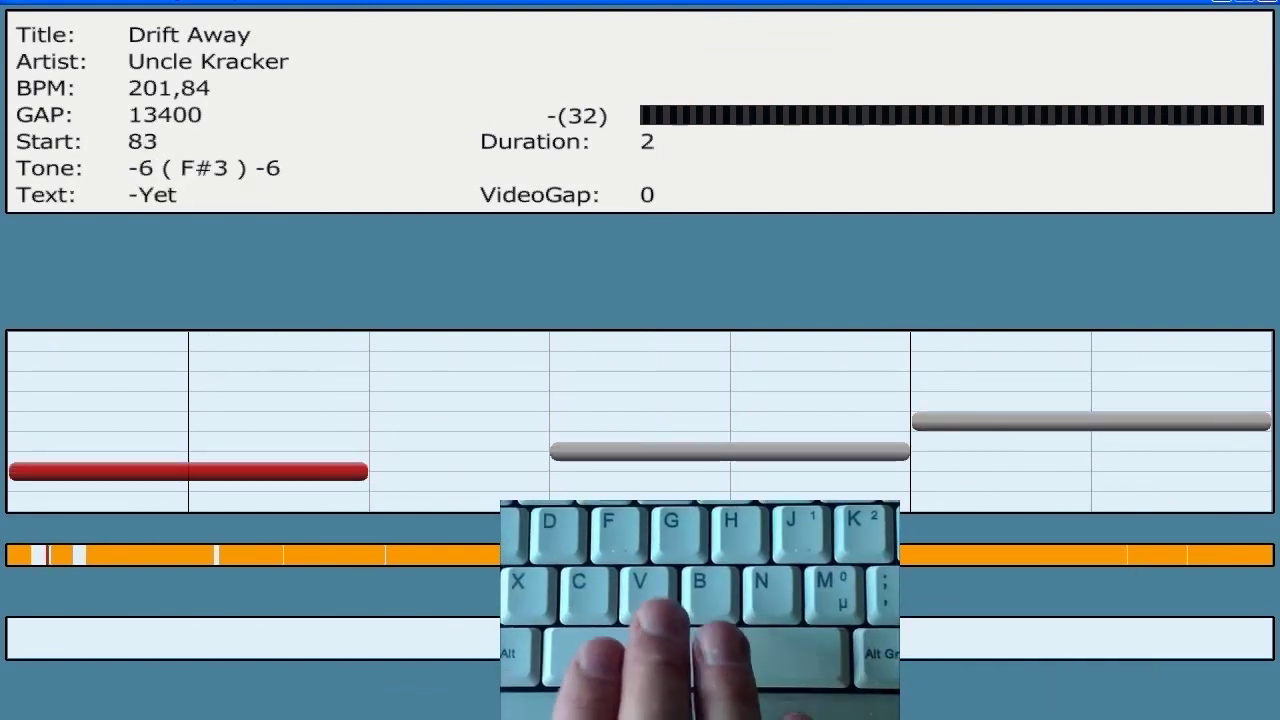
{"action": "key", "text": "Right"}
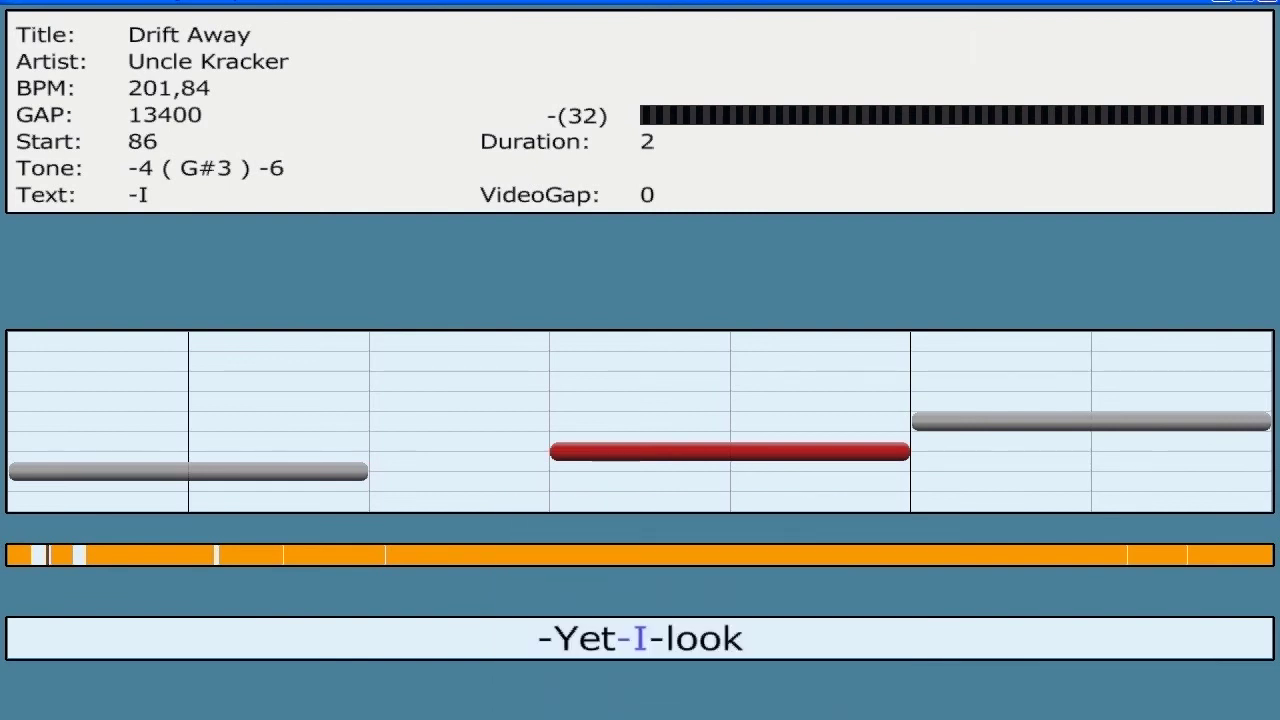
{"action": "key", "text": "alt+Left"}
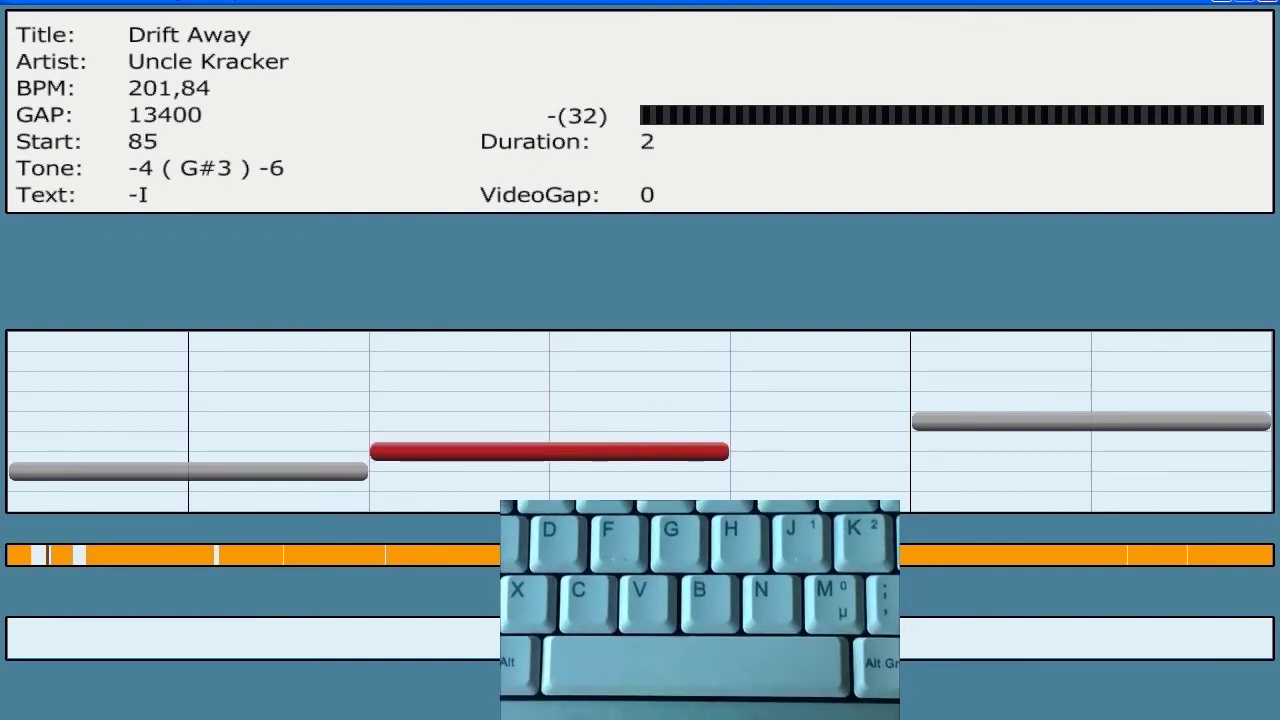
{"action": "key", "text": "Right"}
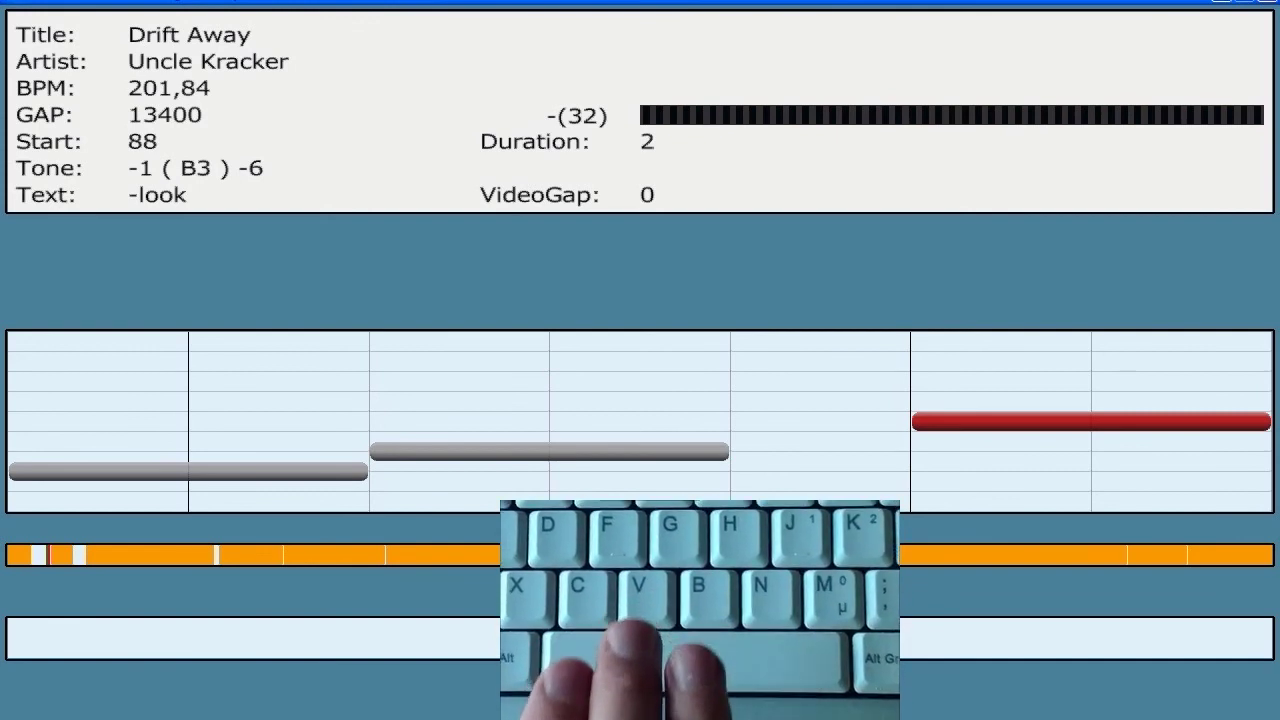
{"action": "key", "text": "alt+Left"}
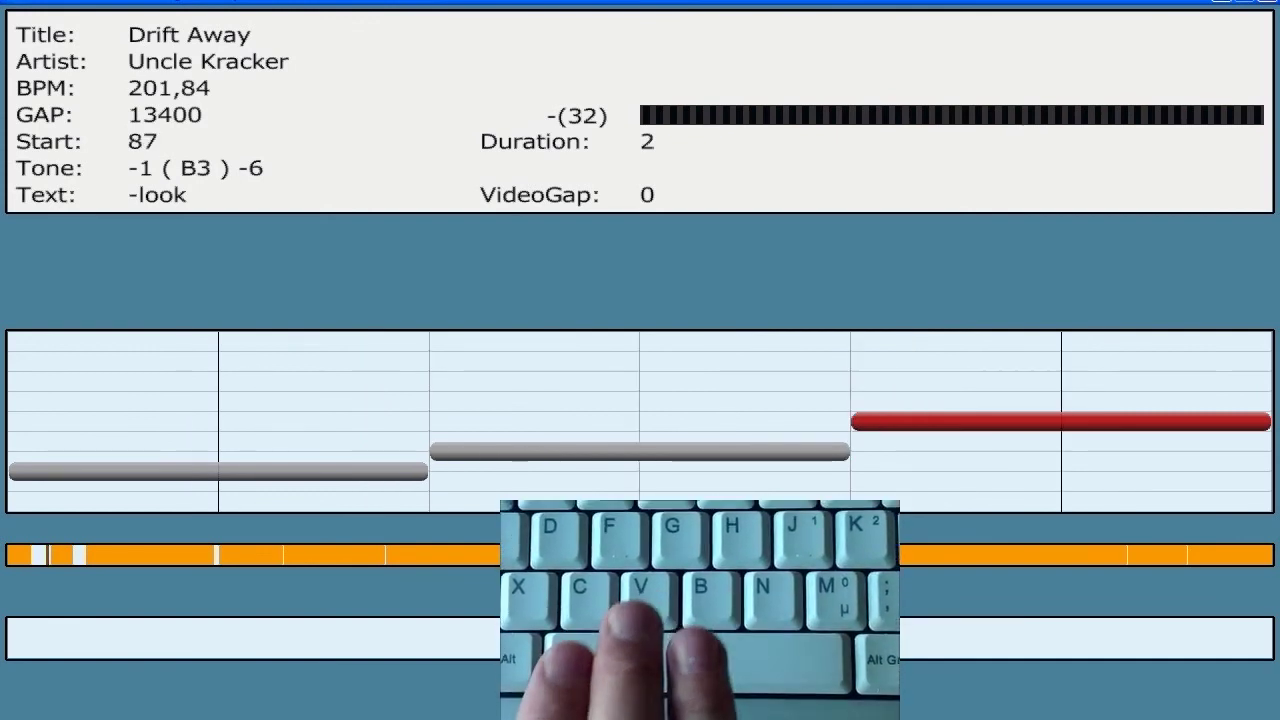
{"action": "key", "text": "p"}
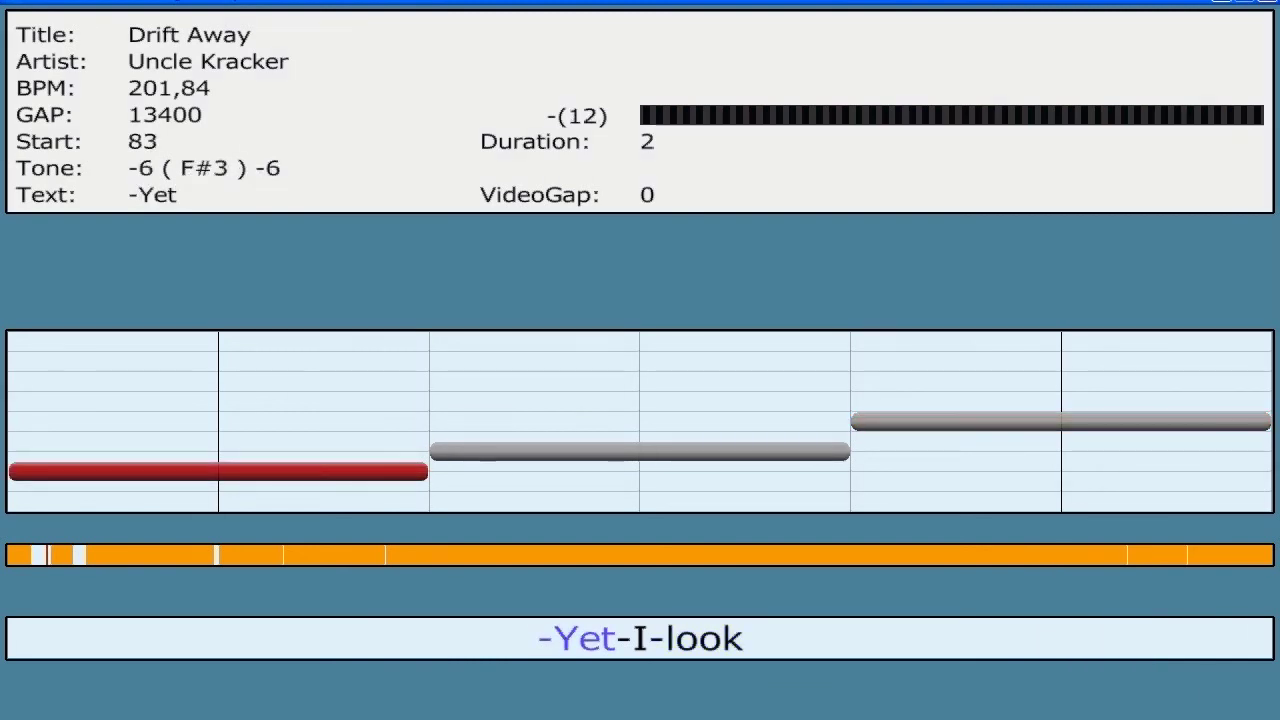
Step: Join the -Yet-I-look line with the following -for-the-light part and select the -for note
{"action": "key", "text": "shift+minus"}
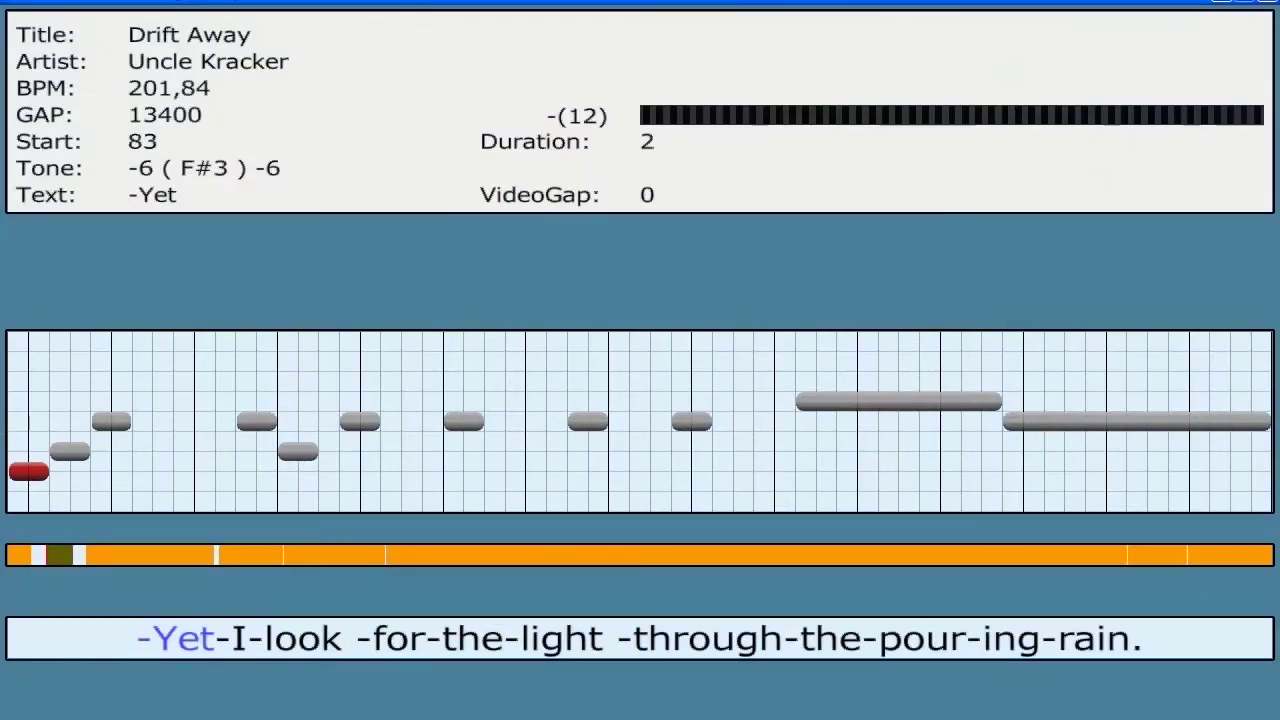
{"action": "left_click", "coordinate": [69, 451]}
{"action": "key", "text": "Right"}
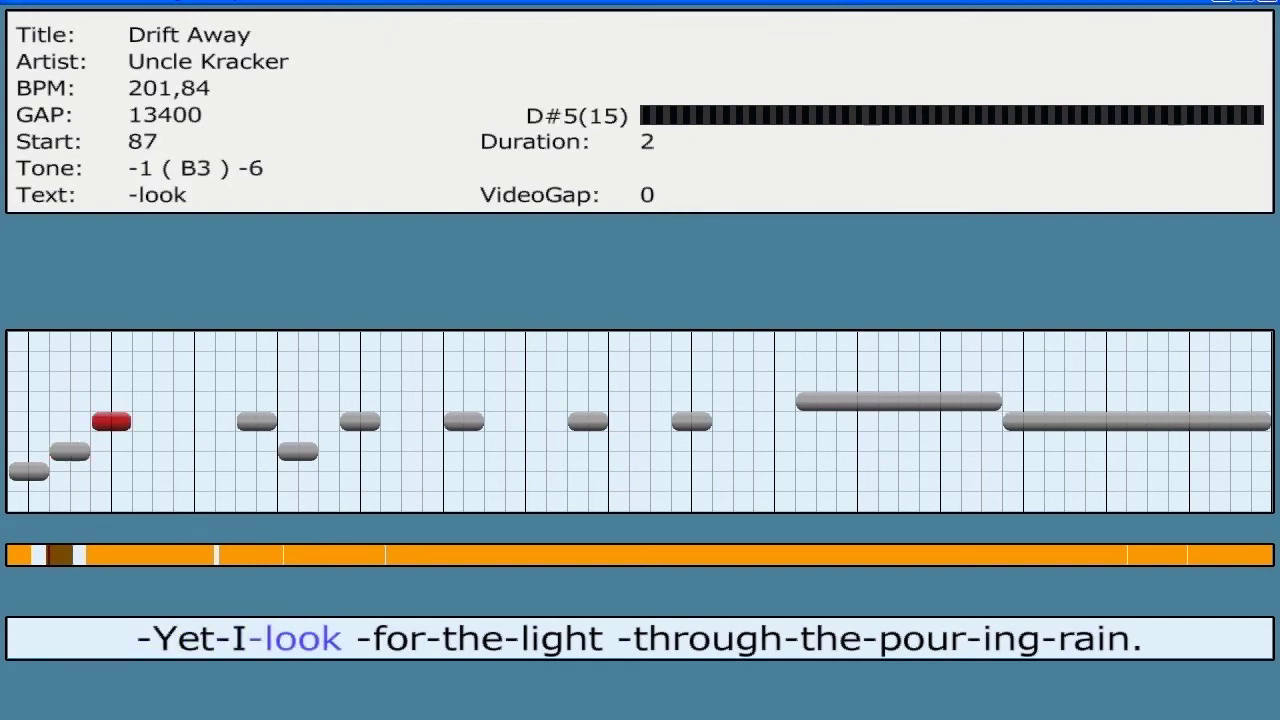
{"action": "key", "text": "Right"}
{"action": "key", "text": "Left"}
{"action": "key", "text": "Right"}
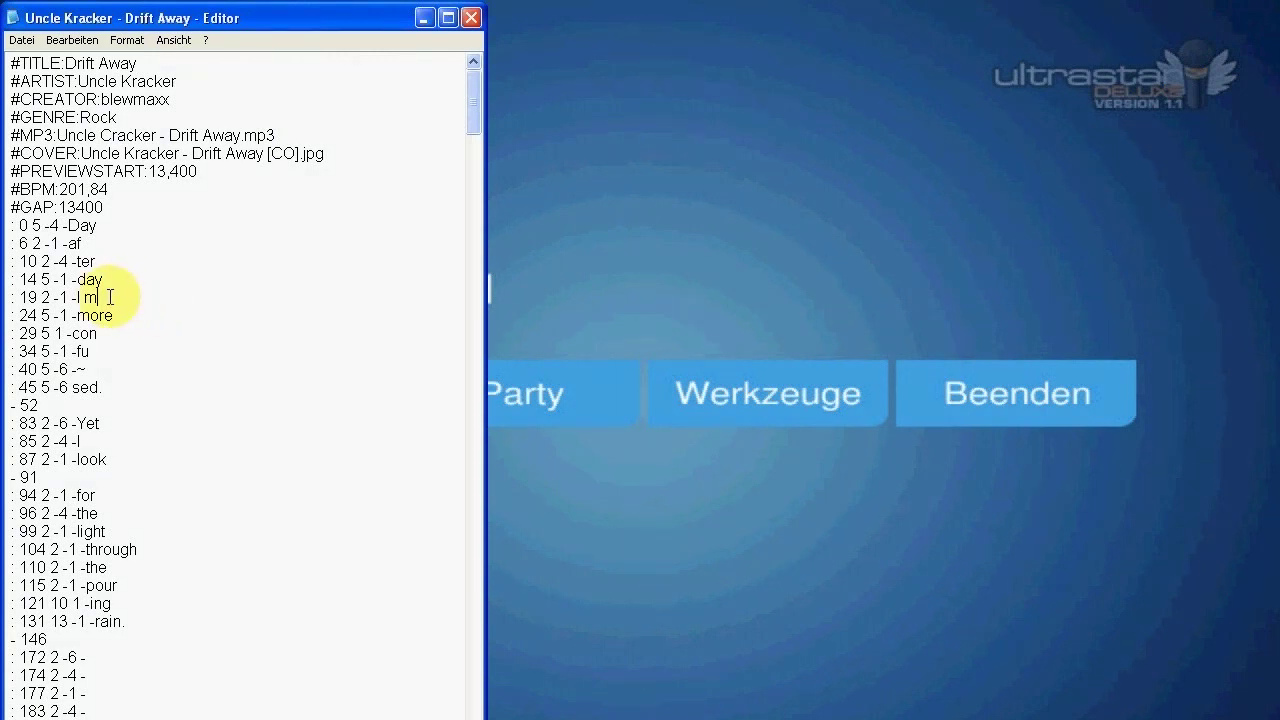
Step: Switch to the song's text file in the text editor and correct the lyric -I m to -I'm
{"action": "key", "text": "BackSpace"}
{"action": "key", "text": "BackSpace"}
{"action": "type", "text": "'m"}
Step: Open find and replace with - as search text and an empty replacement, and find the first match clear of the dialog
{"action": "left_click", "coordinate": [73, 42]}
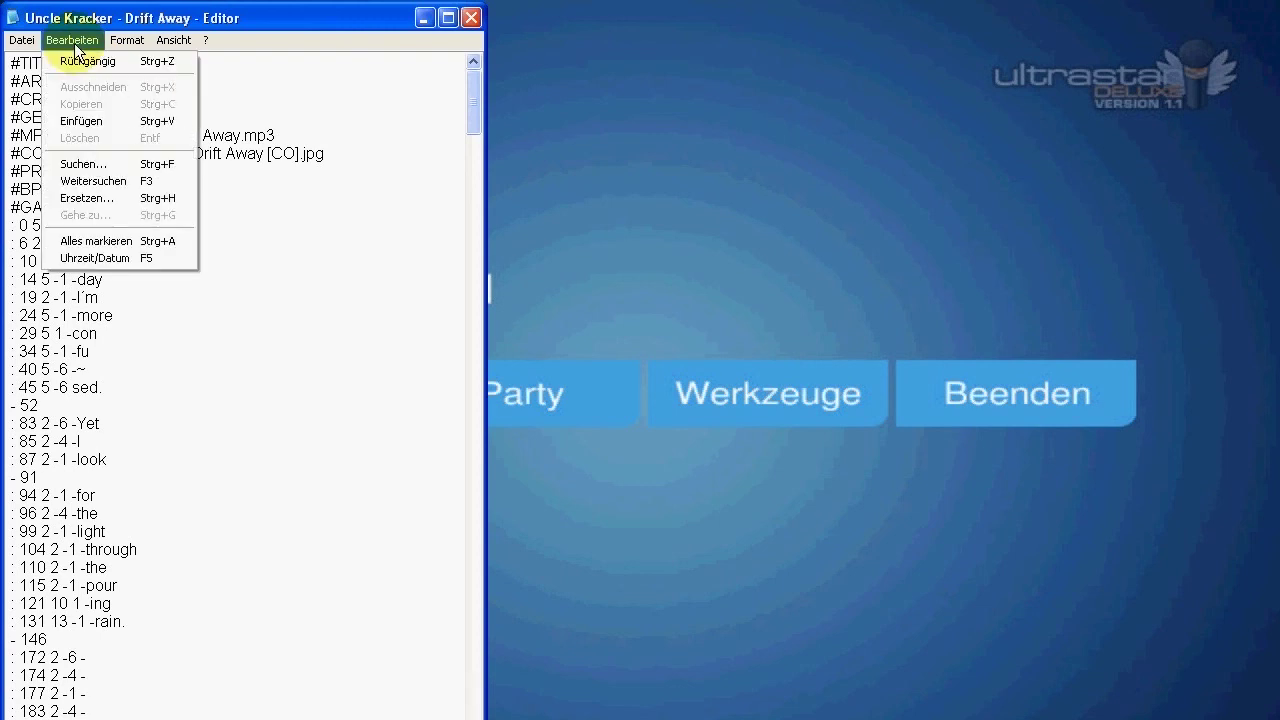
{"action": "left_click", "coordinate": [91, 197]}
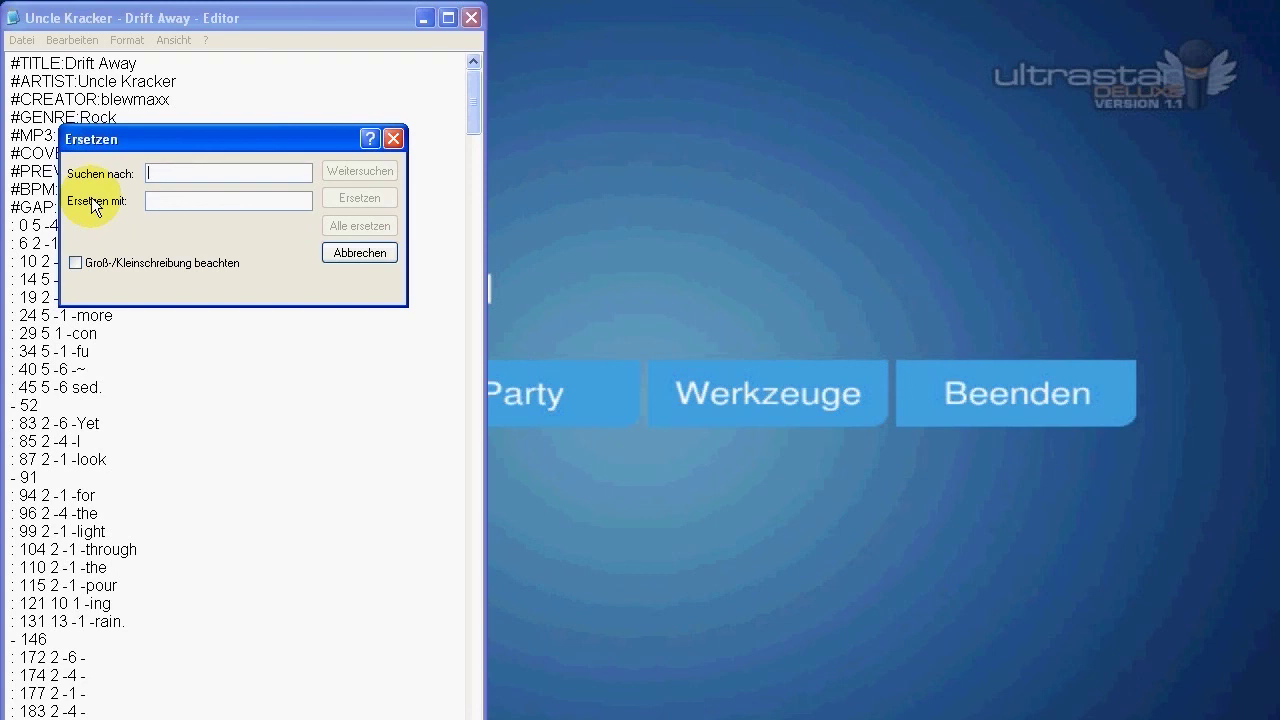
{"action": "type", "text": "-"}
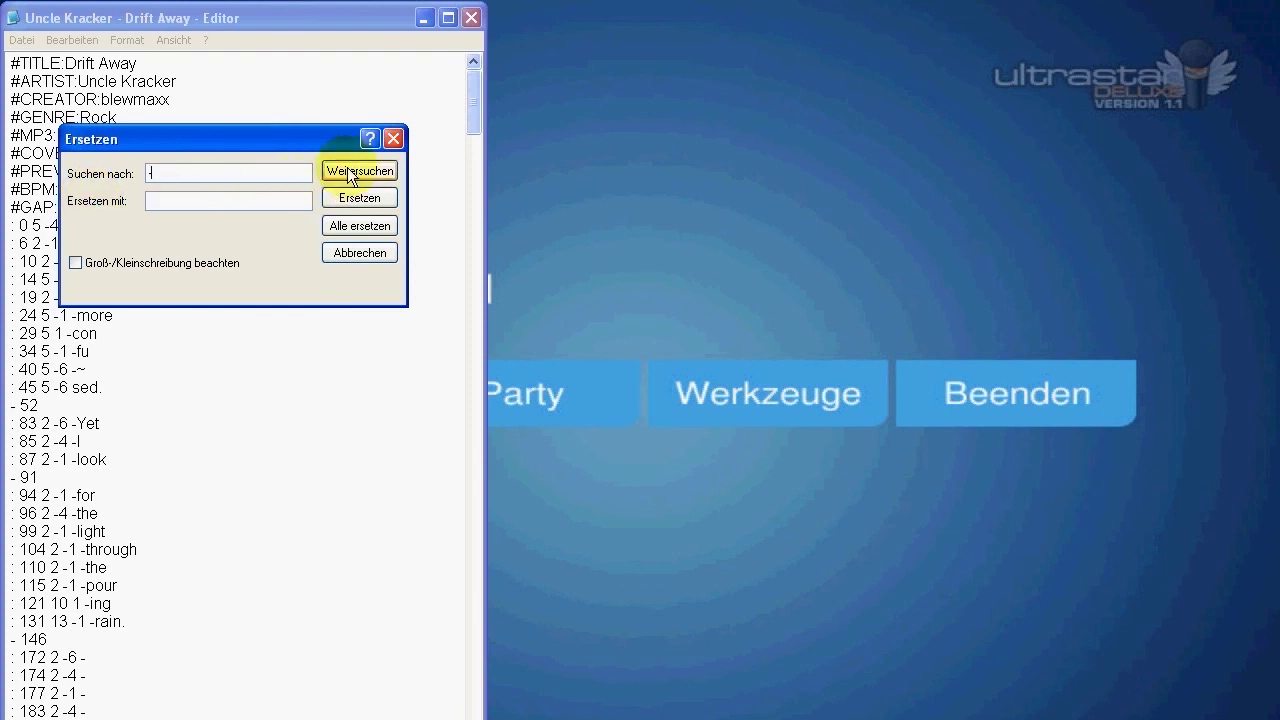
{"action": "left_click_drag", "start_coordinate": [328, 134], "coordinate": [500, 36]}
{"action": "left_click", "coordinate": [534, 74]}
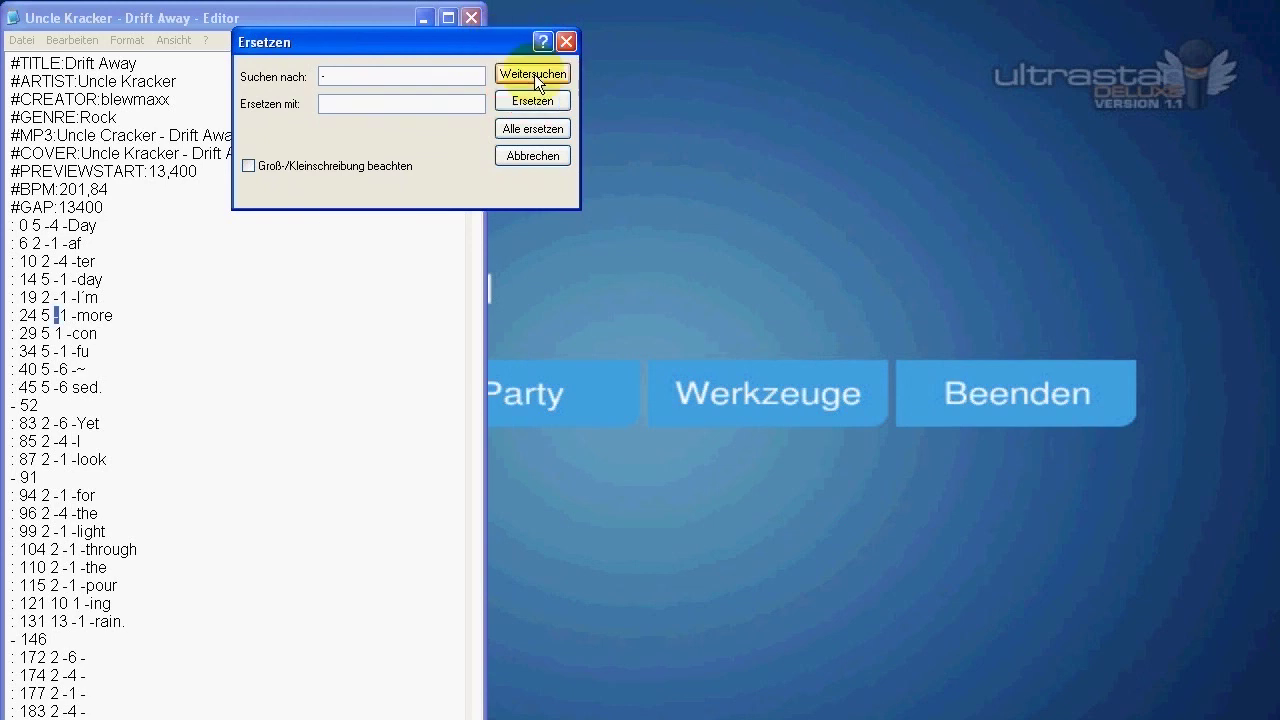
Step: Remove the lyric hyphens before more, con, fu and ~ one by one, skipping those of pitch values and line breaks
{"action": "left_click", "coordinate": [534, 74]}
{"action": "left_click", "coordinate": [530, 102]}
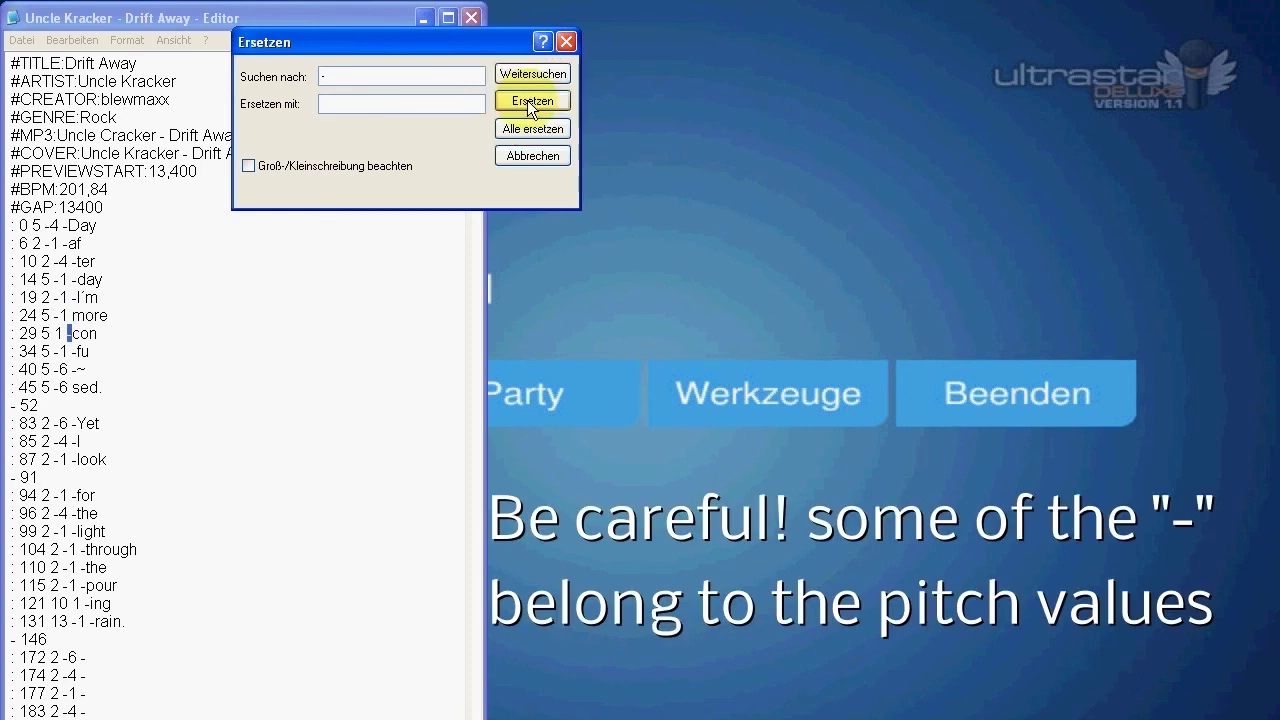
{"action": "left_click", "coordinate": [530, 102]}
{"action": "left_click", "coordinate": [534, 75]}
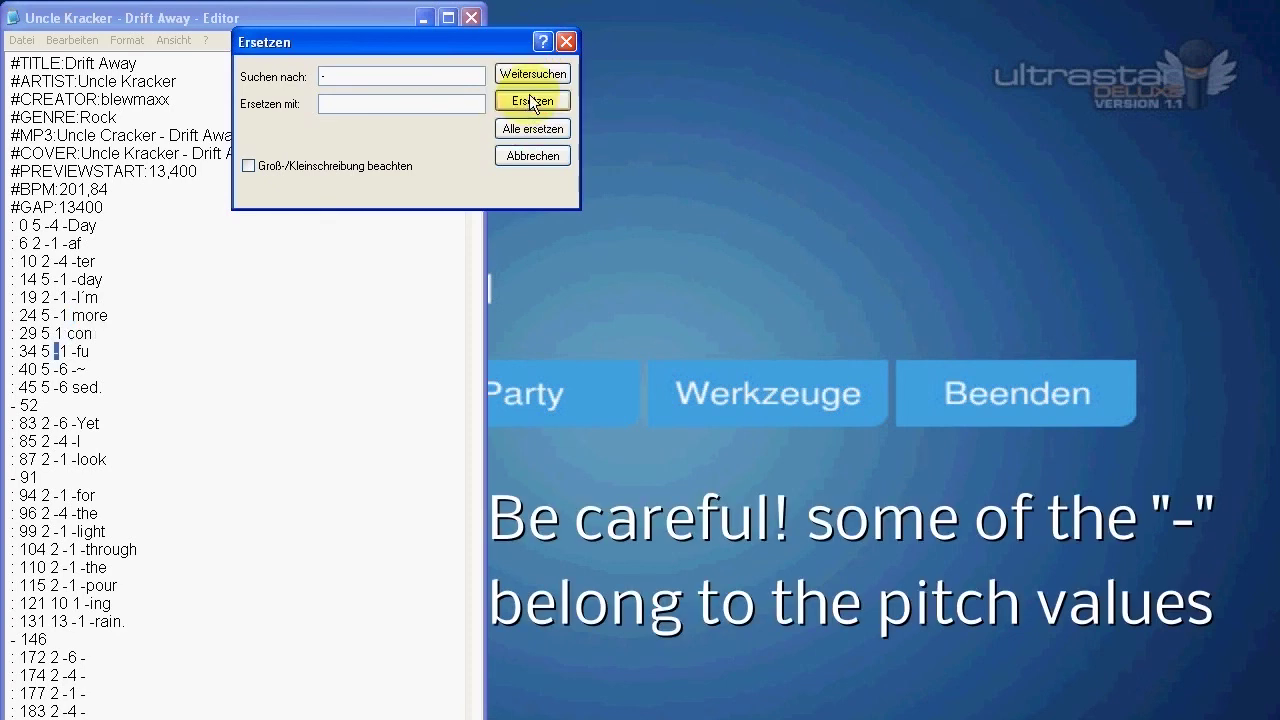
{"action": "left_click", "coordinate": [530, 102]}
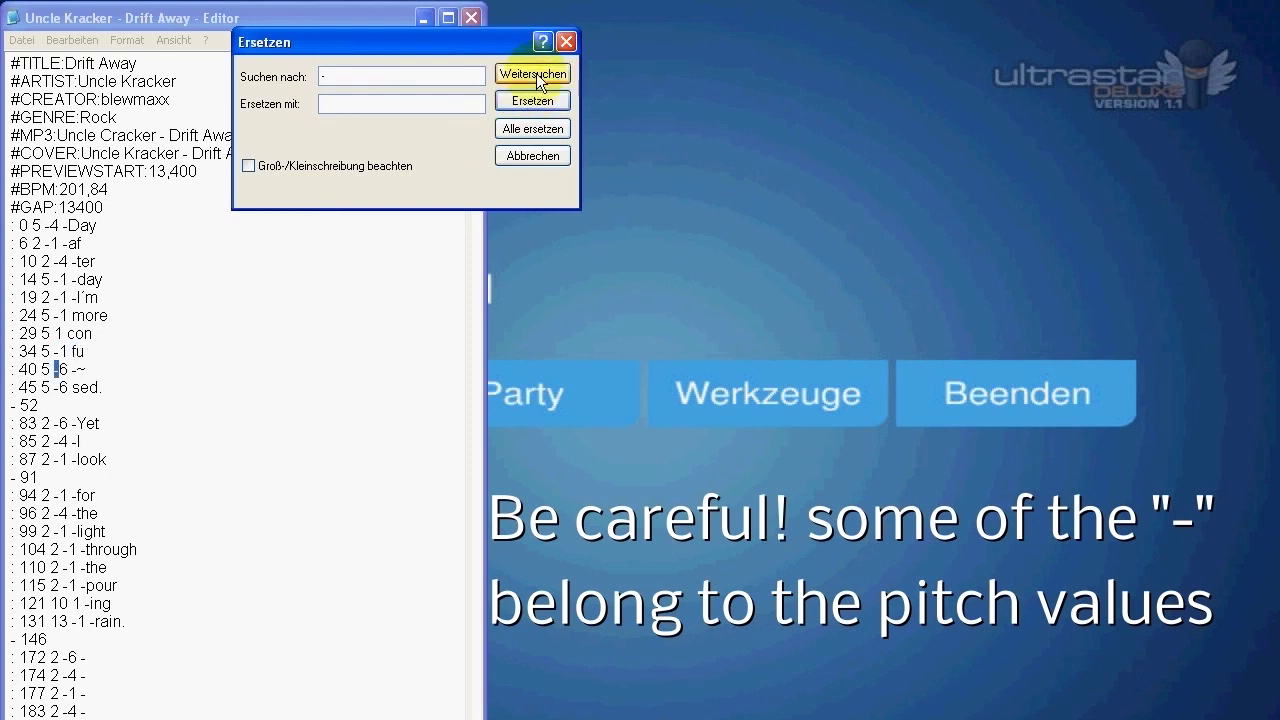
{"action": "left_click", "coordinate": [535, 76]}
{"action": "left_click", "coordinate": [532, 102]}
{"action": "left_click", "coordinate": [535, 76]}
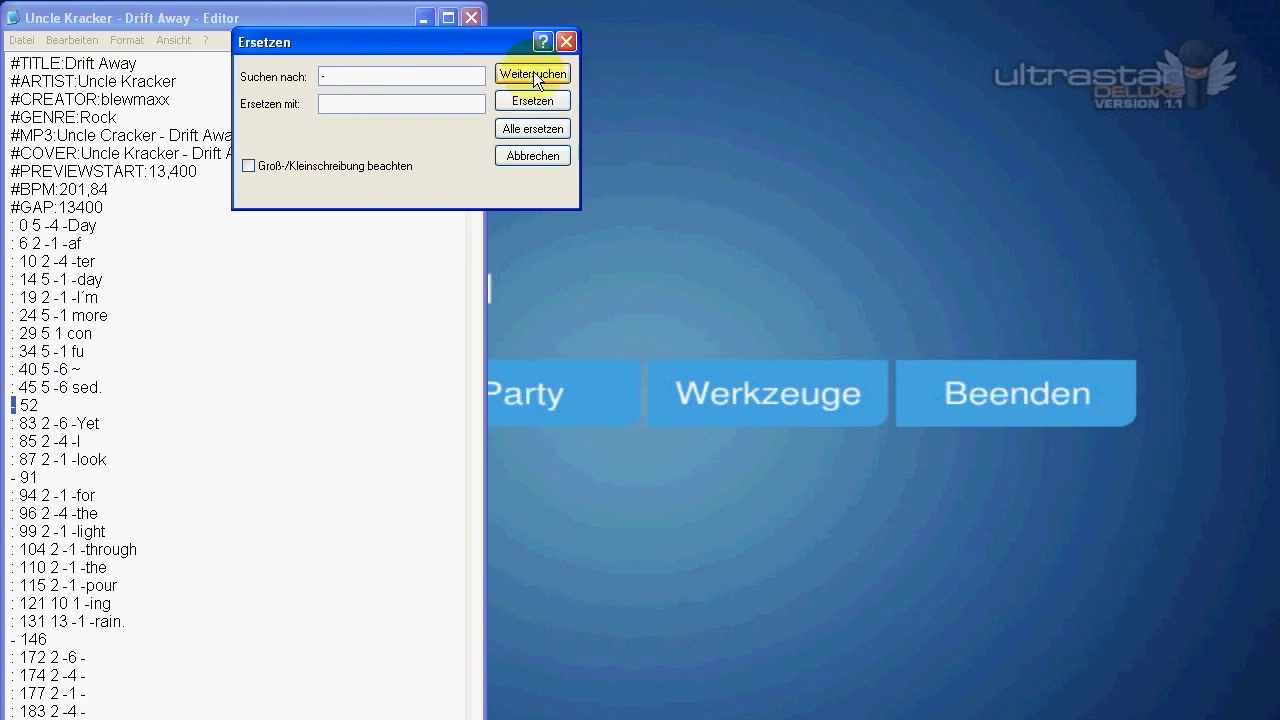
{"action": "left_click", "coordinate": [535, 76]}
{"action": "left_click", "coordinate": [535, 76]}
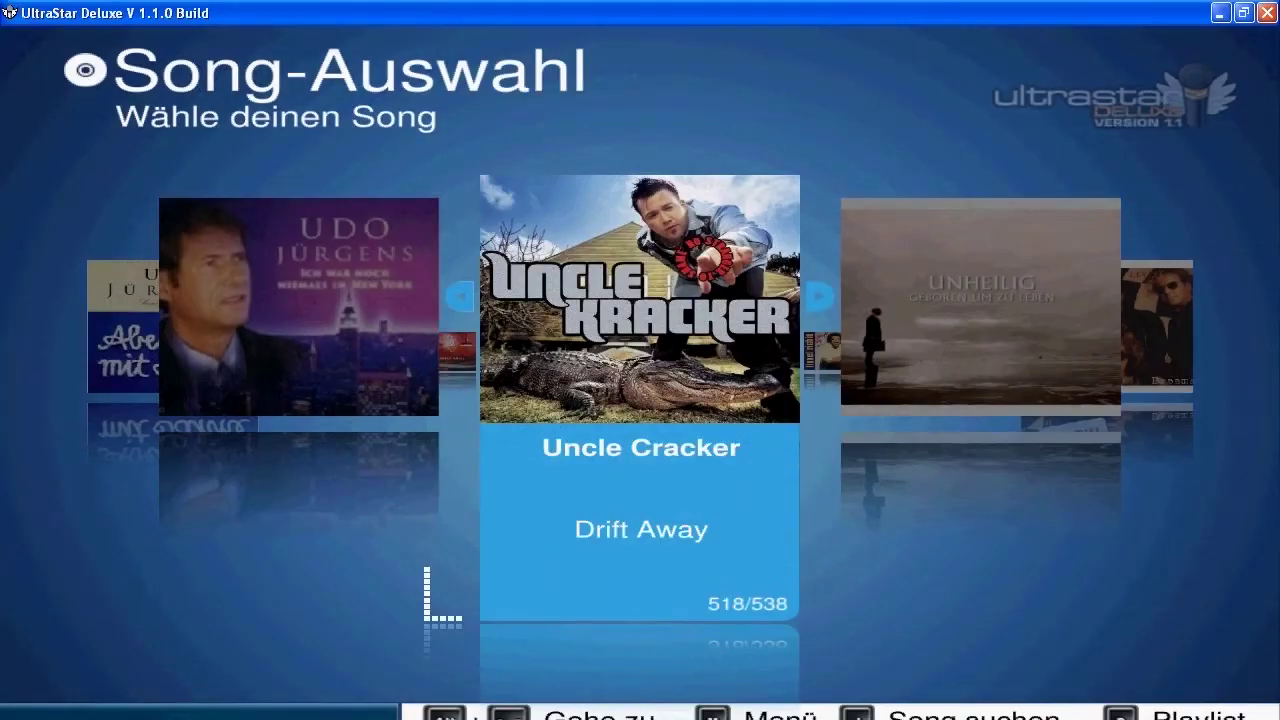
Step: Switch to UltraStar Deluxe and start the song Drift Away from the song selection
{"action": "key", "text": "Return"}
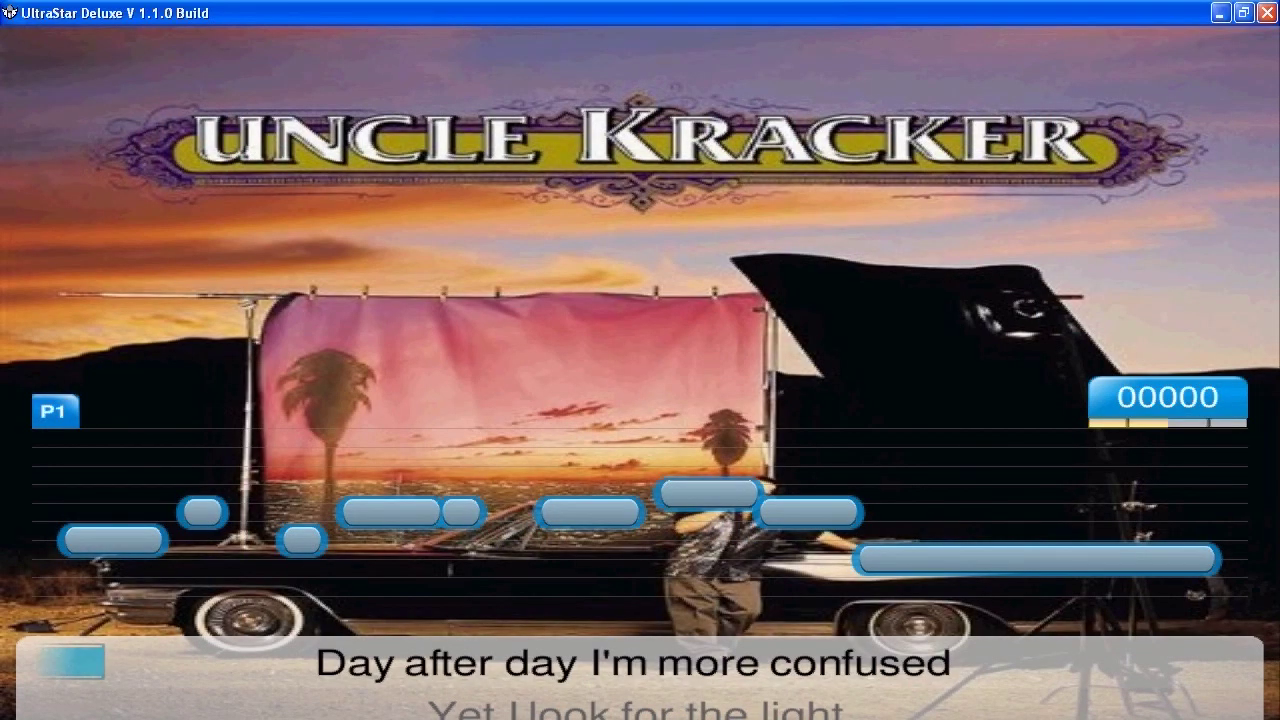